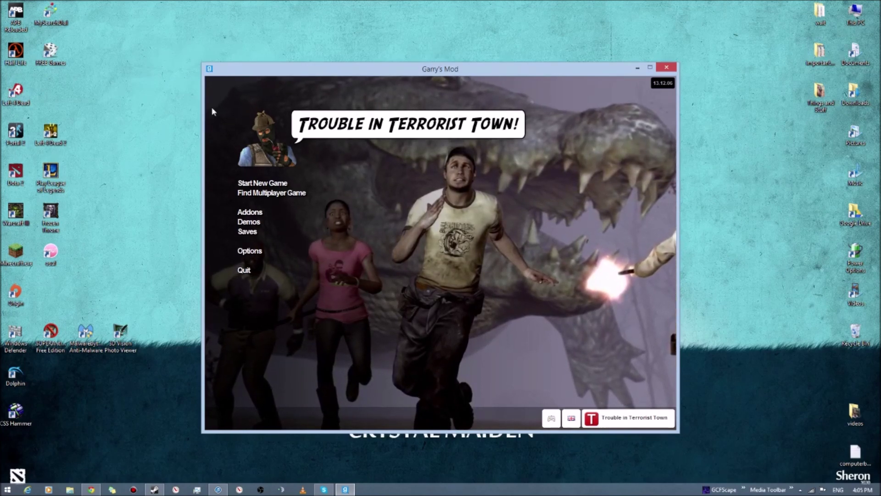
Step: Move the Garry's Mod window out of the way and launch Hammer with the Counter-Strike: Source configuration
{"action": "left_click_drag", "start_coordinate": [340, 69], "coordinate": [656, 8]}
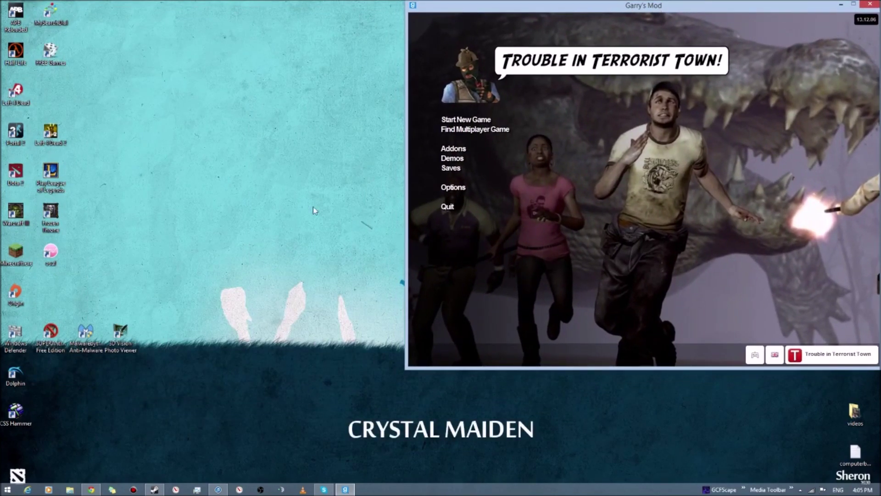
{"action": "double_click", "coordinate": [15, 411]}
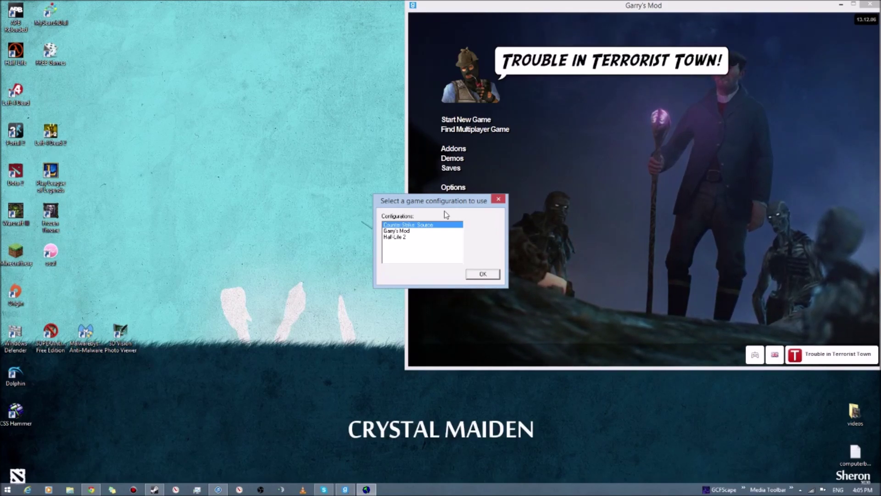
{"action": "left_click", "coordinate": [483, 273]}
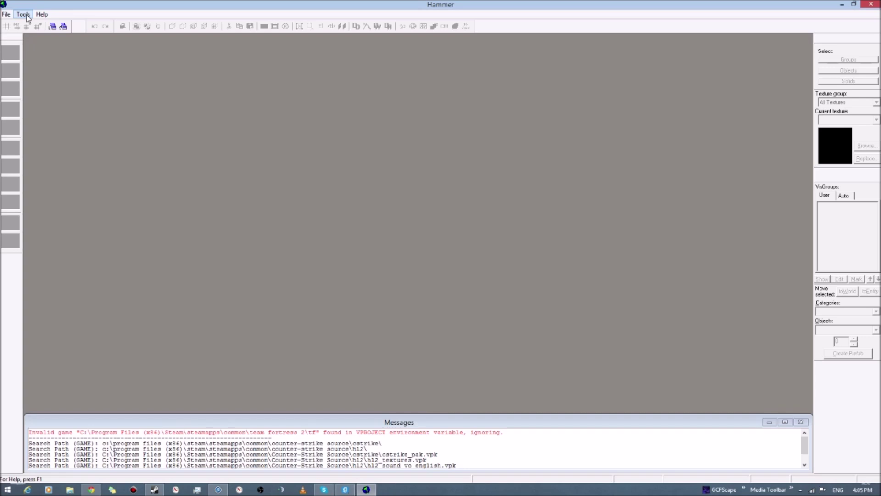
Step: Open the Hammer options and remove all game data files from the Counter-Strike: Source configuration
{"action": "left_click", "coordinate": [26, 15]}
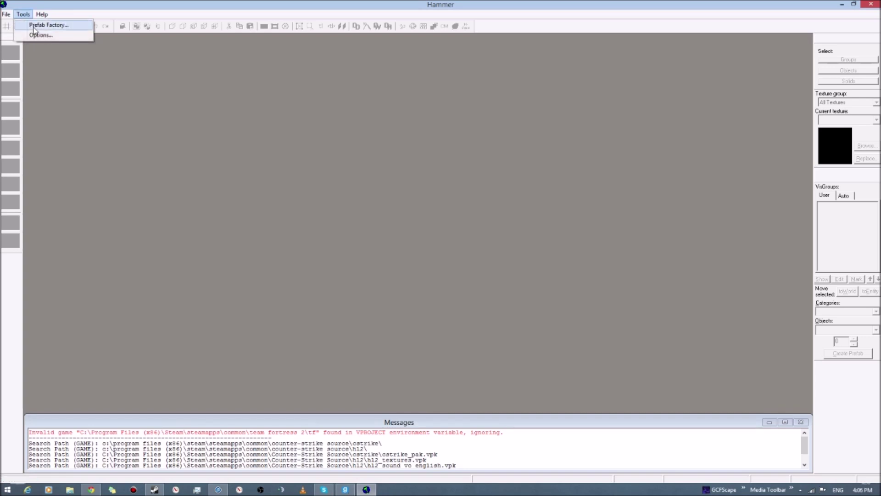
{"action": "left_click", "coordinate": [34, 35]}
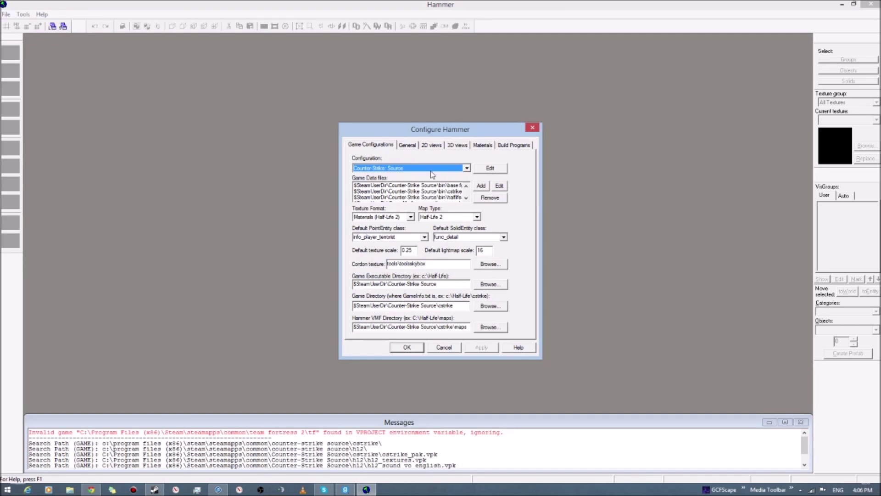
{"action": "left_click", "coordinate": [434, 186]}
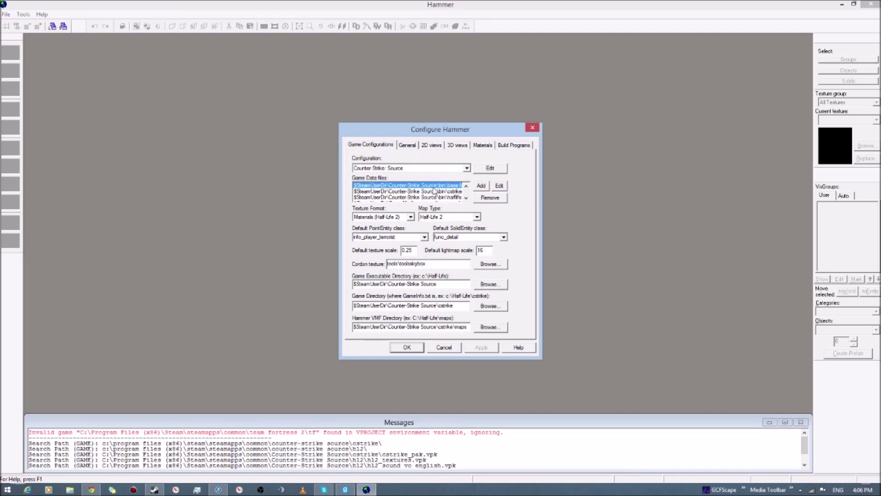
{"action": "left_click", "coordinate": [480, 197]}
{"action": "left_click", "coordinate": [480, 197]}
{"action": "left_click", "coordinate": [480, 197]}
{"action": "left_click", "coordinate": [489, 197]}
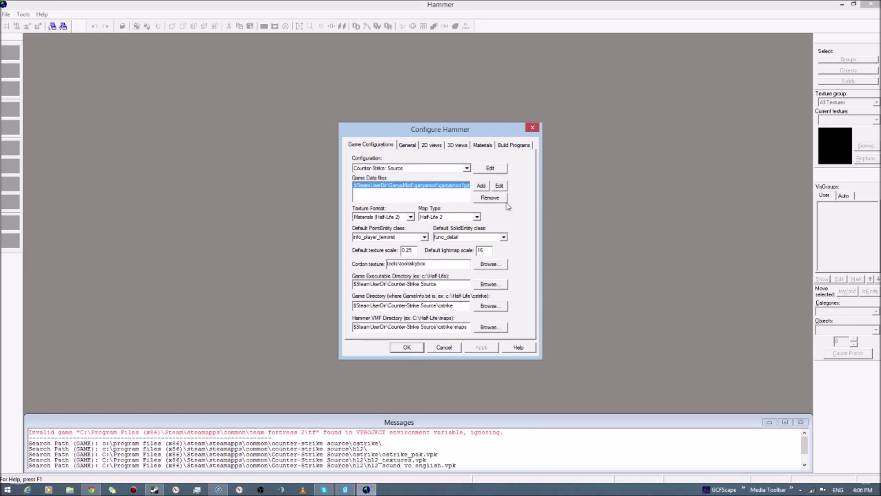
{"action": "left_click", "coordinate": [490, 198]}
Step: Add base.fgd, cstrike.fgd and halflife2.fgd from the Counter-Strike Source bin folder as game data files
{"action": "left_click", "coordinate": [481, 186]}
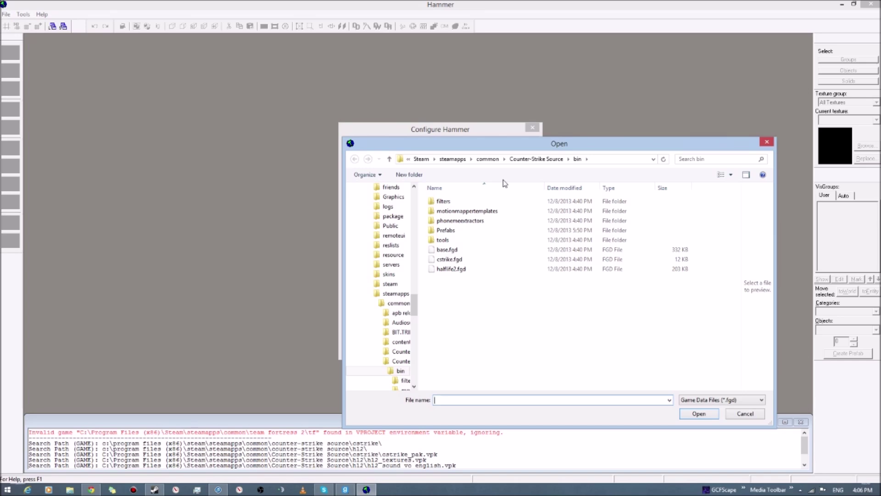
{"action": "double_click", "coordinate": [447, 249]}
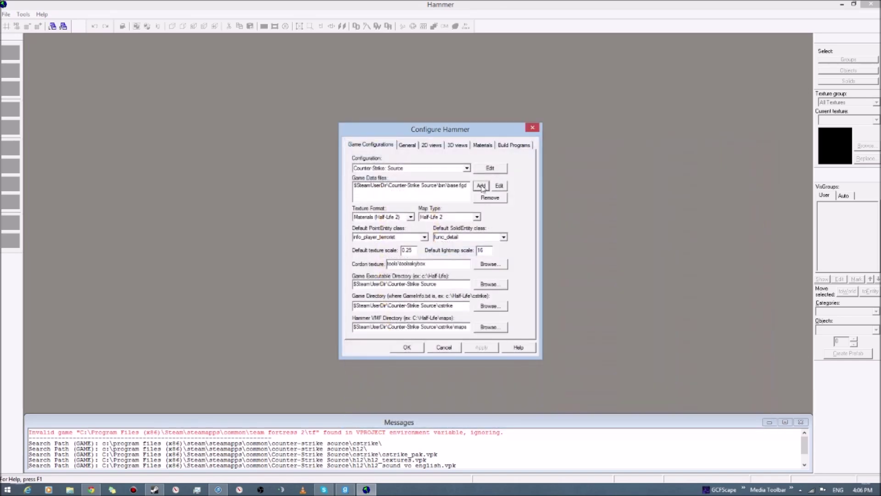
{"action": "left_click", "coordinate": [482, 186]}
{"action": "double_click", "coordinate": [447, 257]}
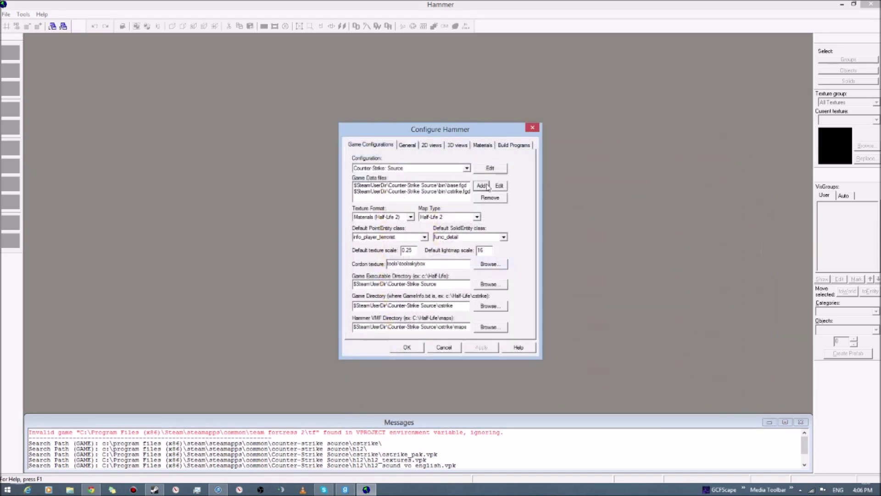
{"action": "left_click", "coordinate": [487, 185]}
{"action": "double_click", "coordinate": [456, 266]}
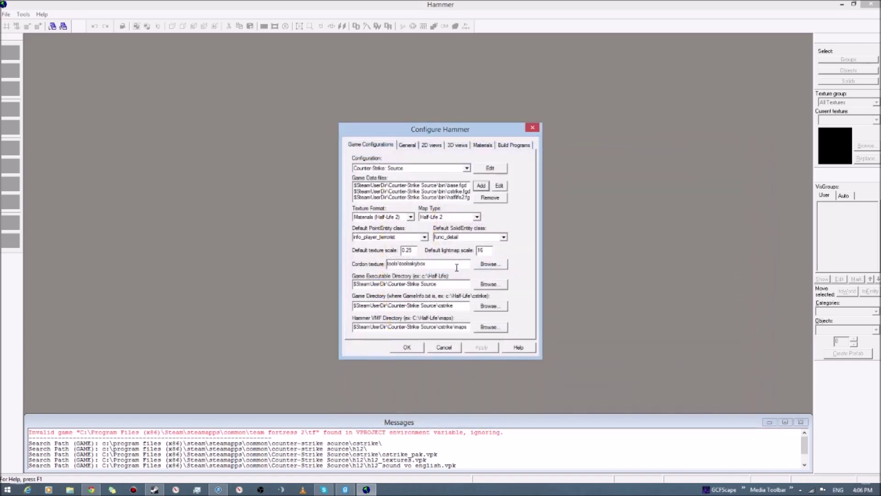
Step: Add garrysmod.fgd from the GarrysMod\garrysmod folder to the game data files
{"action": "left_click", "coordinate": [480, 186]}
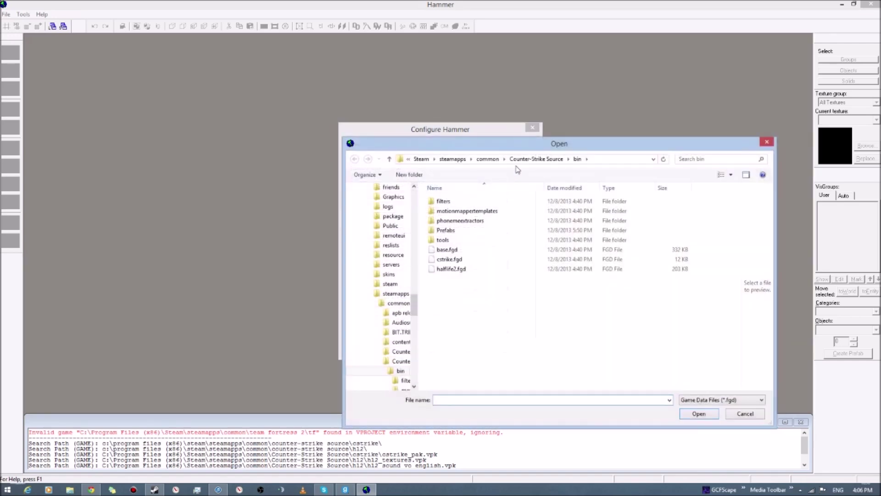
{"action": "left_click", "coordinate": [487, 159]}
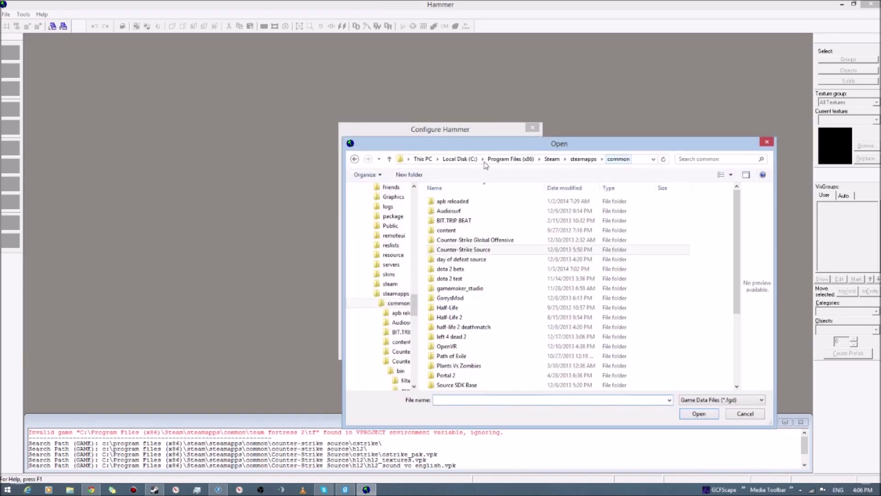
{"action": "double_click", "coordinate": [450, 298]}
{"action": "left_click", "coordinate": [456, 212]}
{"action": "double_click", "coordinate": [457, 212]}
{"action": "double_click", "coordinate": [469, 386]}
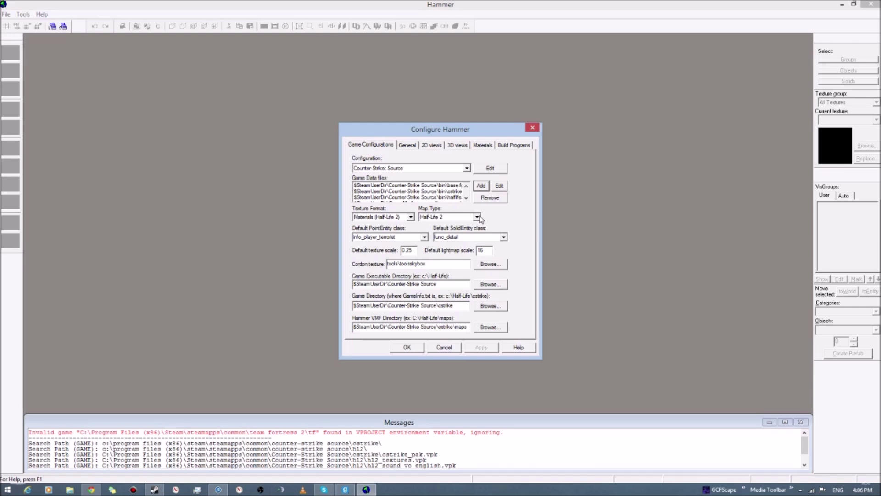
Step: Add ttt.fgd from GarrysMod\garrysmod\gamemodes\terrortown to the game data files
{"action": "left_click", "coordinate": [481, 185]}
{"action": "left_click", "coordinate": [490, 158]}
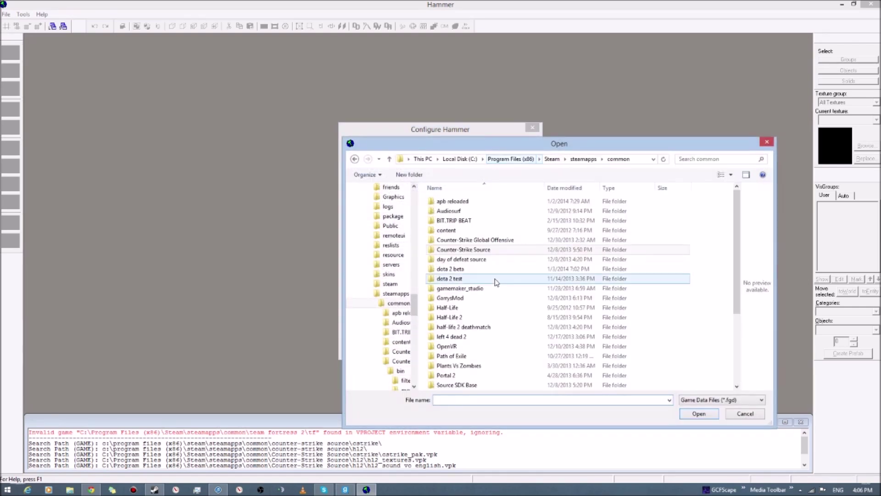
{"action": "double_click", "coordinate": [485, 298]}
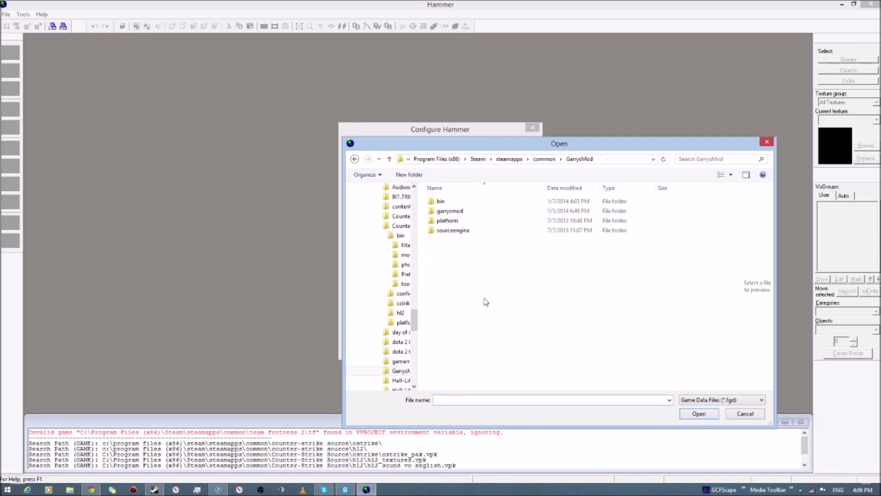
{"action": "double_click", "coordinate": [450, 211]}
{"action": "double_click", "coordinate": [456, 319]}
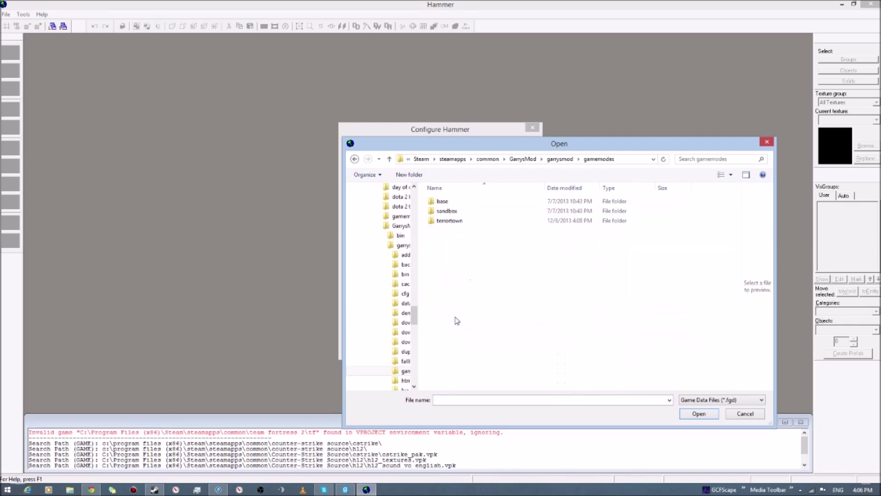
{"action": "double_click", "coordinate": [459, 223]}
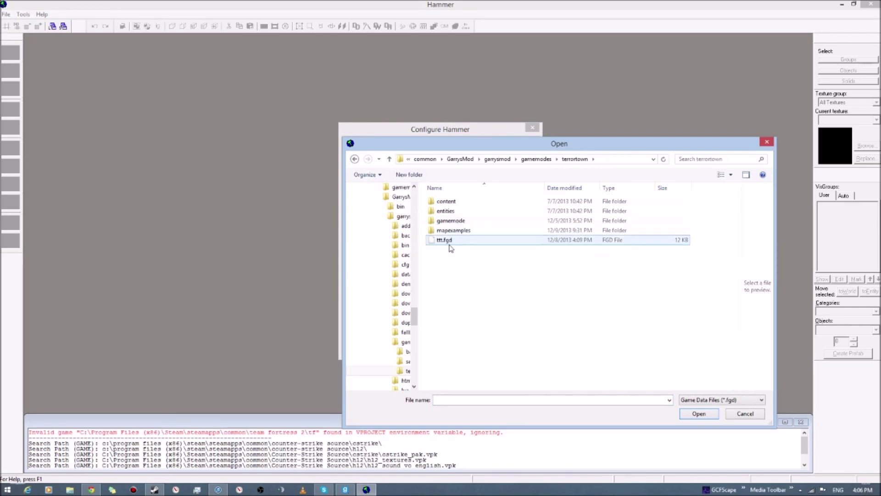
{"action": "double_click", "coordinate": [450, 242]}
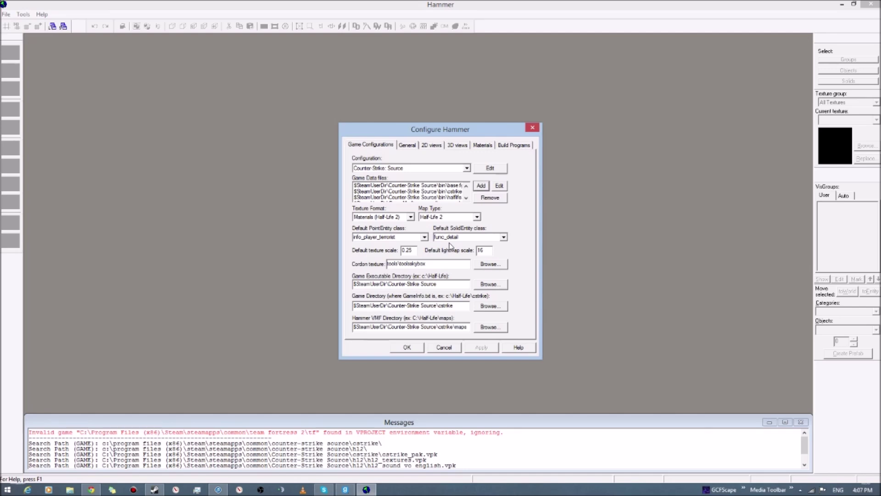
Step: Look through the General, 2D views, 3D views and Materials settings of the Hammer configuration
{"action": "left_click", "coordinate": [406, 145]}
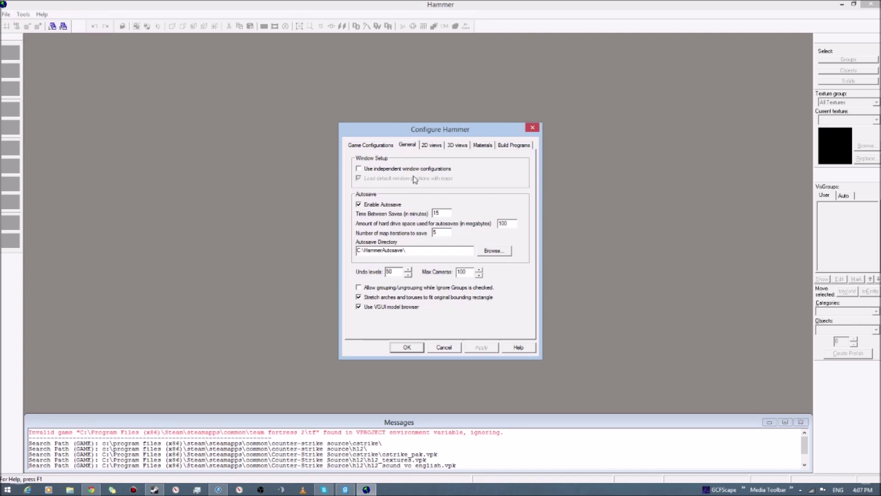
{"action": "left_click", "coordinate": [433, 146]}
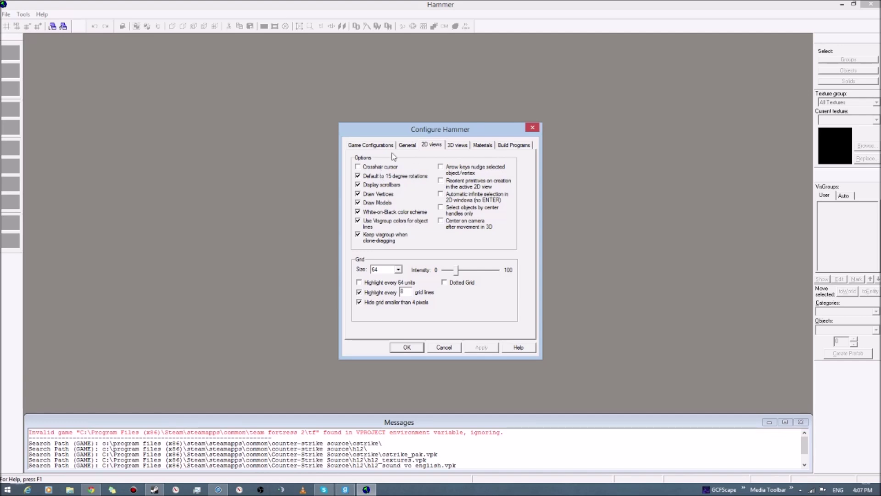
{"action": "left_click", "coordinate": [406, 146]}
{"action": "left_click", "coordinate": [429, 146]}
{"action": "left_click", "coordinate": [459, 146]}
{"action": "left_click", "coordinate": [482, 146]}
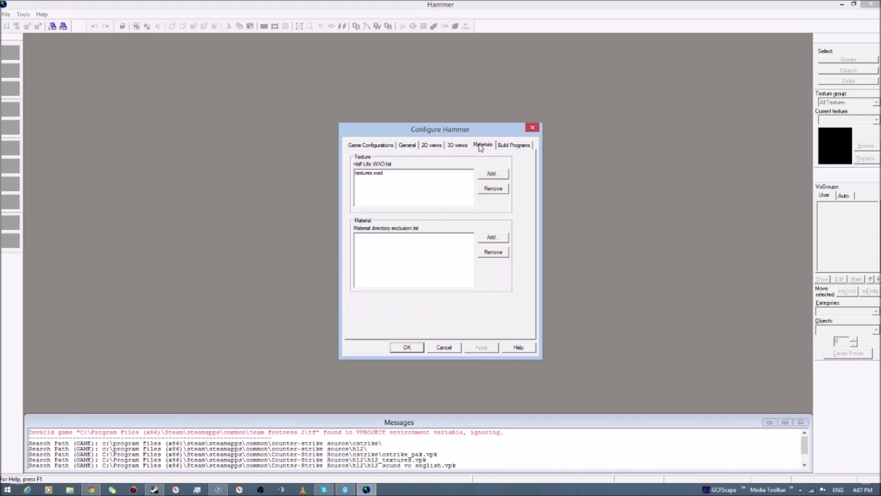
Step: Check the compiled maps directory in the build program settings and accept the configuration
{"action": "left_click", "coordinate": [513, 146]}
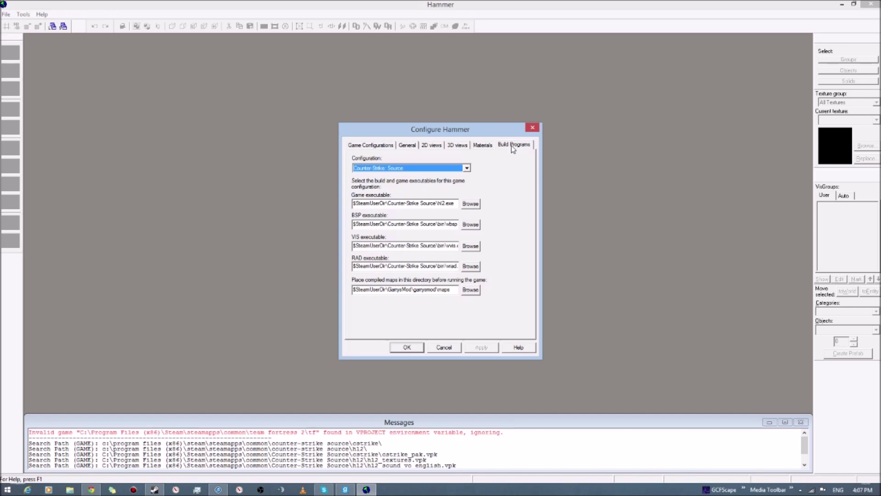
{"action": "left_click_drag", "start_coordinate": [454, 289], "coordinate": [348, 284]}
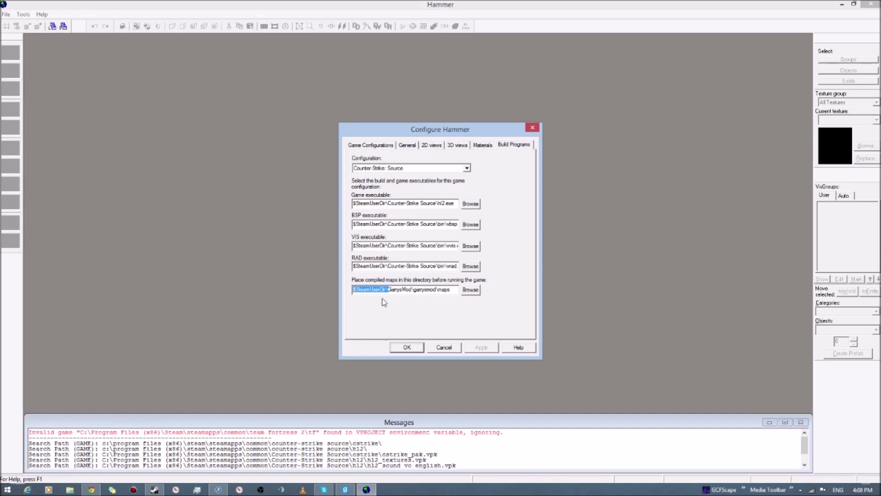
{"action": "left_click", "coordinate": [418, 351]}
Step: Create a new map and choose tools/toolsnodraw as the current texture, filtering the textures by "nodraw"
{"action": "left_click", "coordinate": [6, 15]}
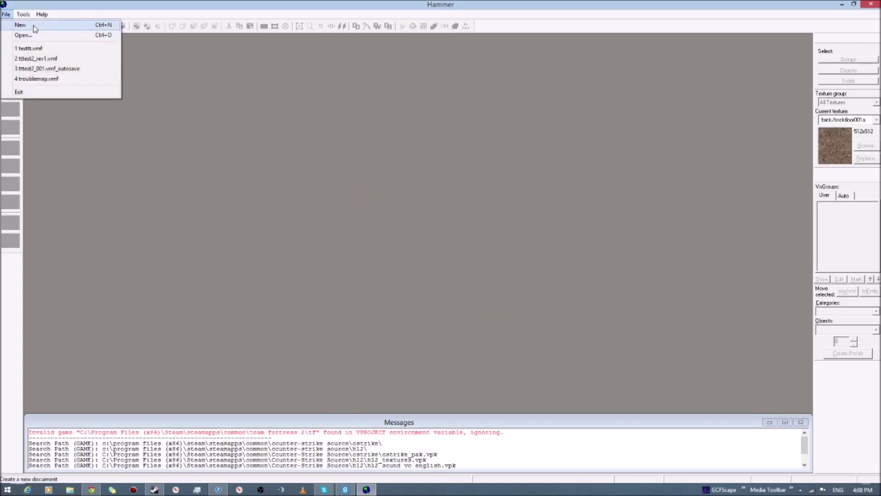
{"action": "left_click", "coordinate": [33, 27]}
{"action": "left_click", "coordinate": [867, 147]}
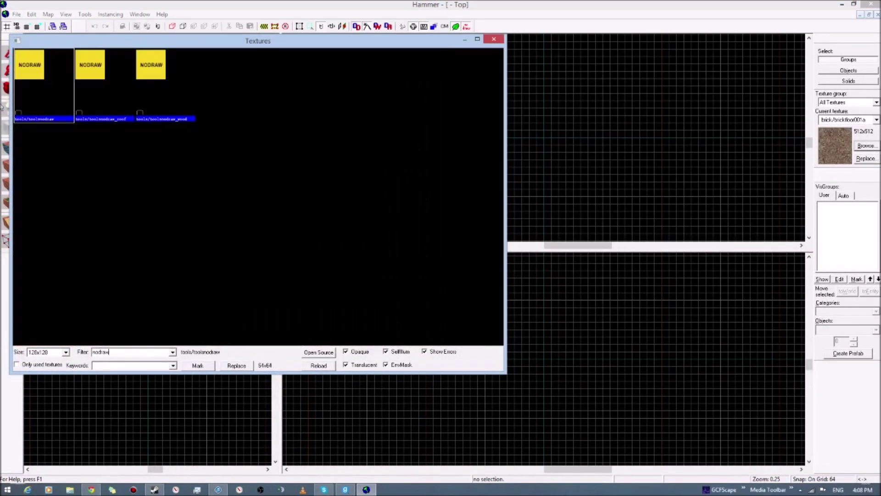
{"action": "double_click", "coordinate": [67, 116]}
{"action": "left_click_drag", "start_coordinate": [481, 82], "coordinate": [603, 198]}
{"action": "left_click_drag", "start_coordinate": [564, 393], "coordinate": [563, 340]}
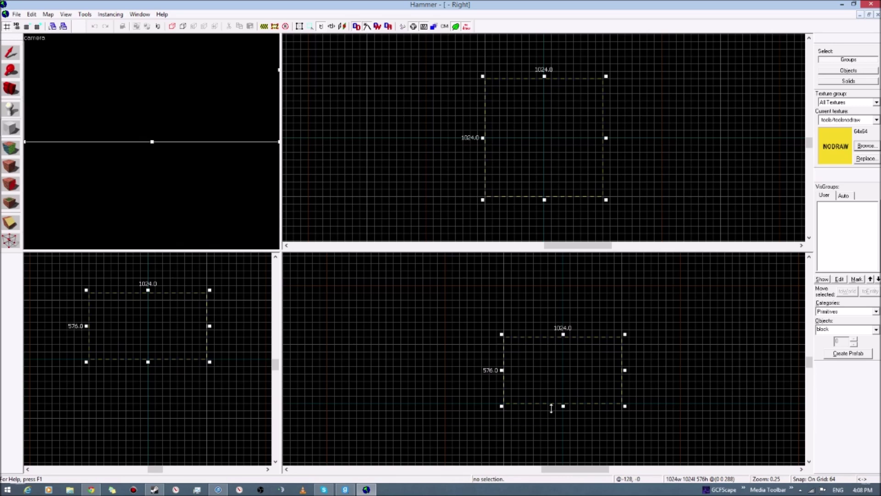
{"action": "left_click_drag", "start_coordinate": [564, 404], "coordinate": [567, 417]}
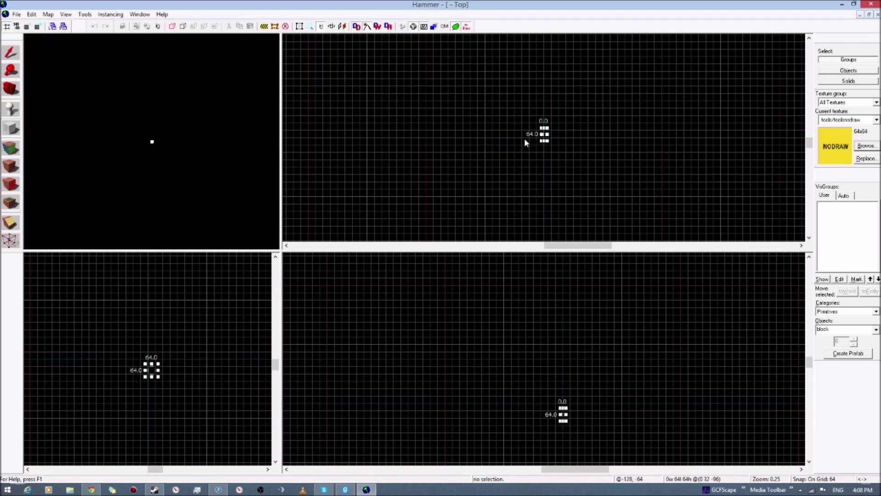
Step: Create a nodraw block 1024 units wide, 1024 long and 512 high, centred in the top view
{"action": "left_click_drag", "start_coordinate": [487, 80], "coordinate": [605, 200]}
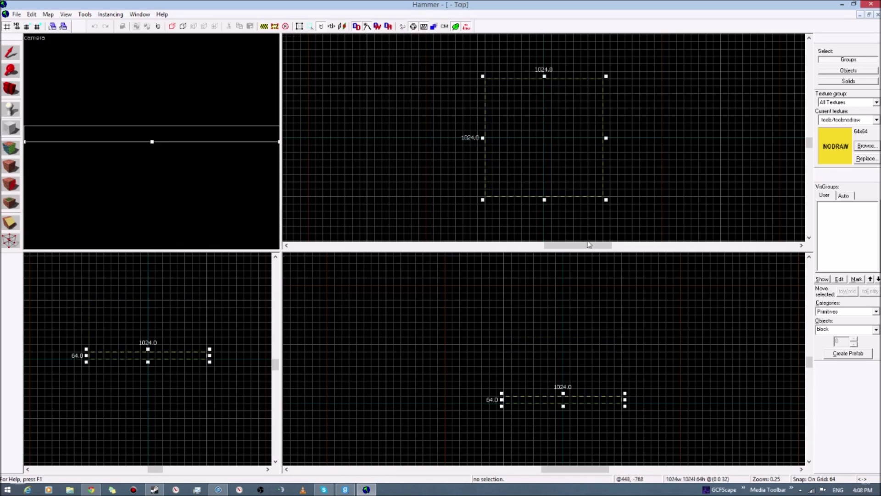
{"action": "left_click_drag", "start_coordinate": [564, 395], "coordinate": [563, 335]}
{"action": "left_click_drag", "start_coordinate": [562, 407], "coordinate": [563, 413]}
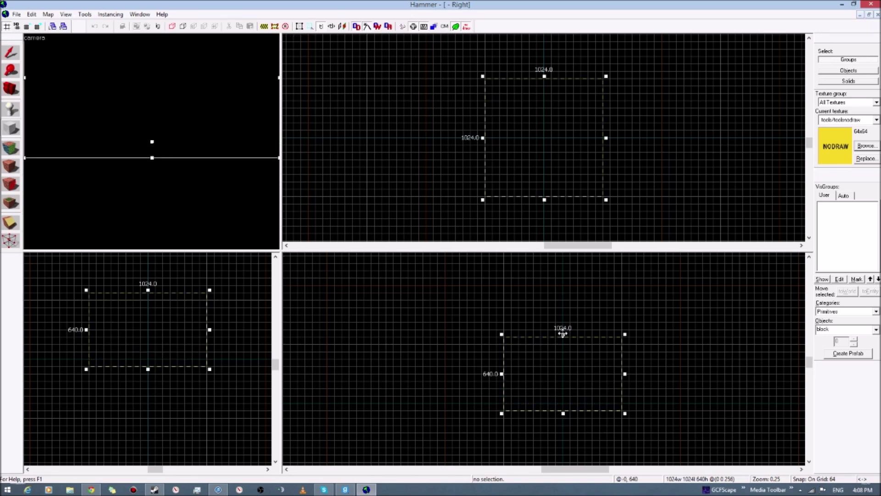
{"action": "left_click_drag", "start_coordinate": [563, 334], "coordinate": [563, 341]}
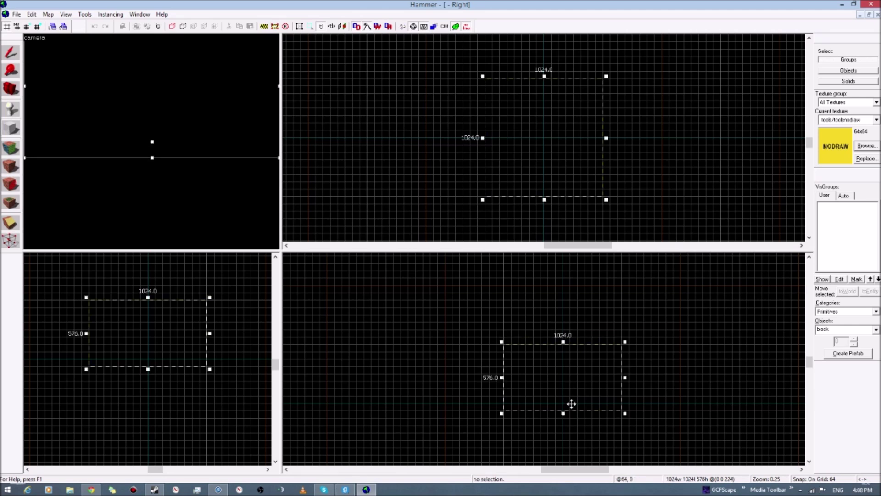
{"action": "left_click_drag", "start_coordinate": [563, 413], "coordinate": [568, 408]}
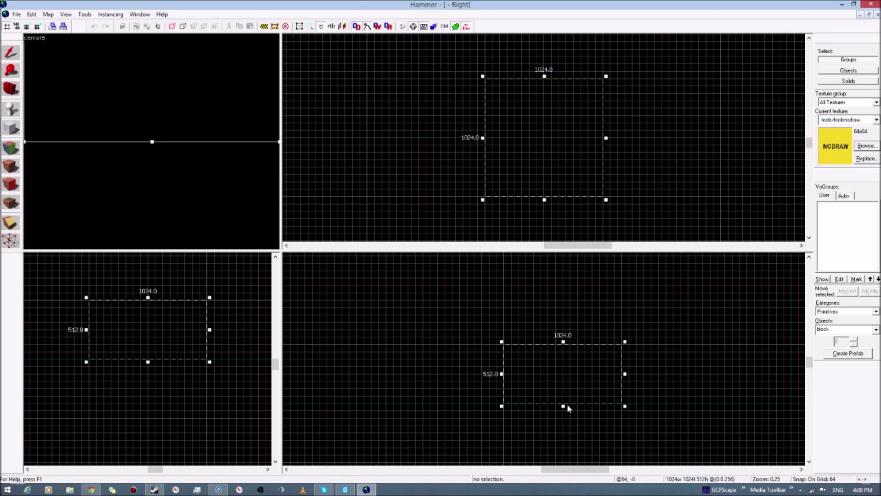
{"action": "key", "text": "Return"}
Step: Make the nodraw block hollow with a wall thickness of -64, so the walls extend outward
{"action": "scroll", "coordinate": [220, 142], "scroll_direction": "down", "scroll_amount": 10}
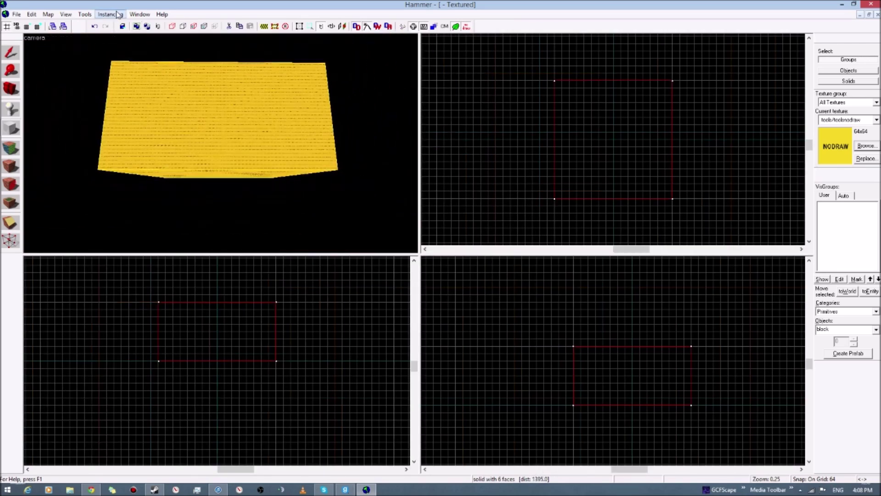
{"action": "left_click", "coordinate": [84, 14]}
{"action": "left_click", "coordinate": [90, 15]}
{"action": "left_click", "coordinate": [86, 14]}
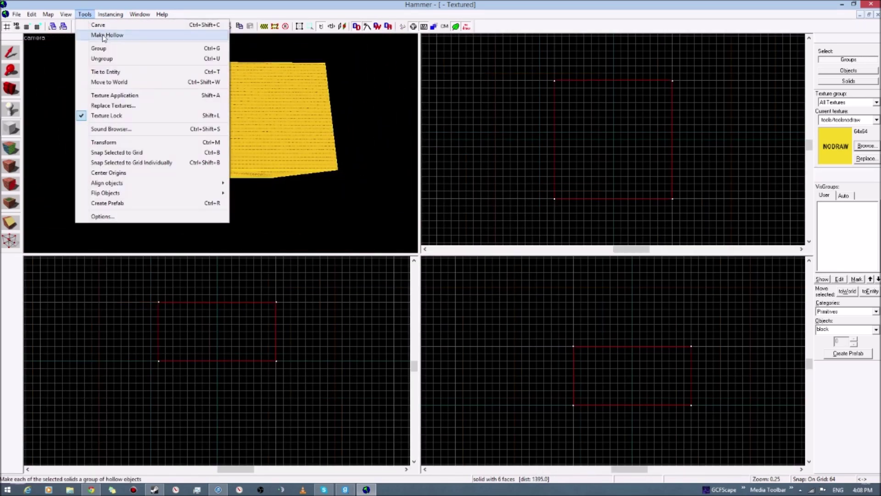
{"action": "left_click", "coordinate": [107, 35]}
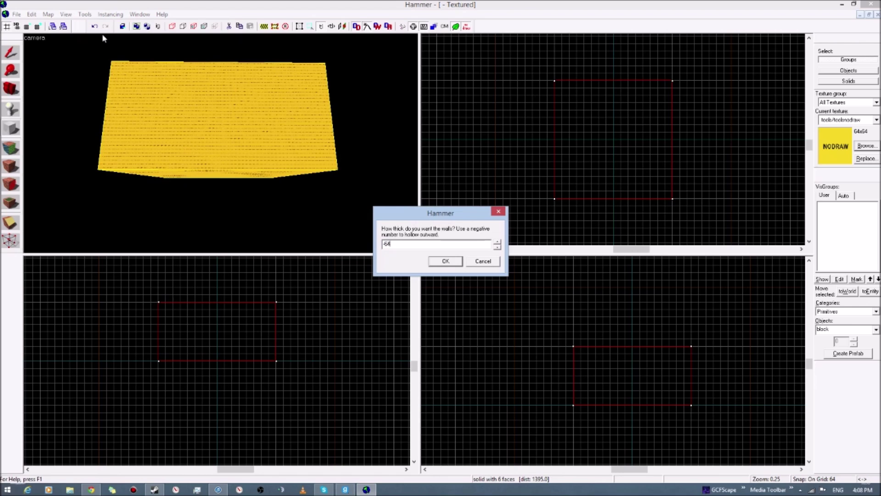
{"action": "type", "text": "-64"}
{"action": "key", "text": "Return"}
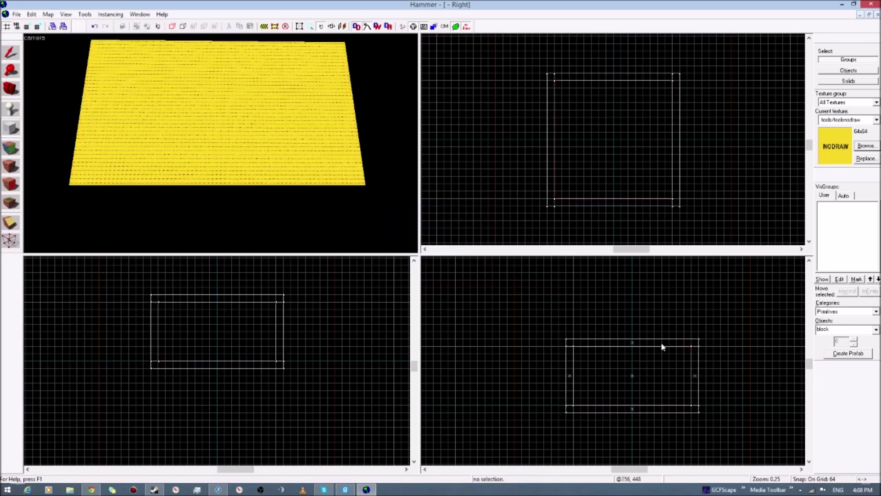
Step: Choose dev/dev_bumptest as the current texture, filtering the textures by "dev", and start face editing from inside the room
{"action": "scroll", "coordinate": [220, 144], "scroll_direction": "up", "scroll_amount": 5}
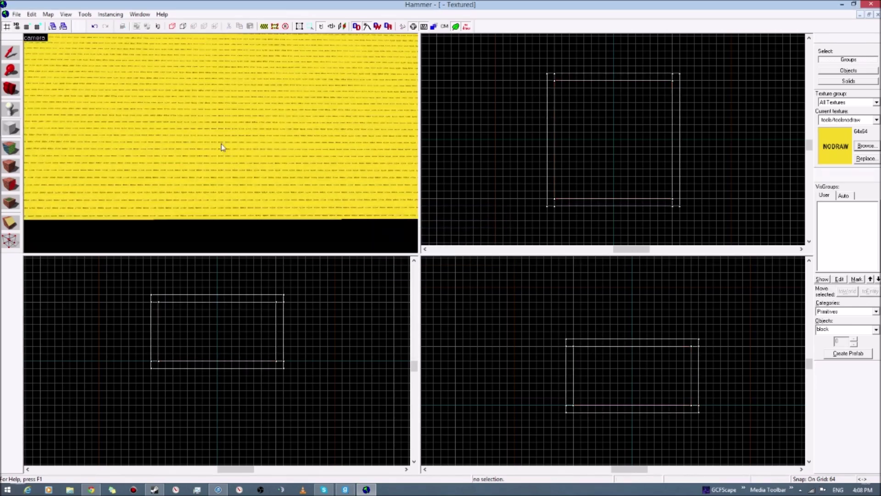
{"action": "left_click", "coordinate": [864, 146]}
{"action": "type", "text": "dr"}
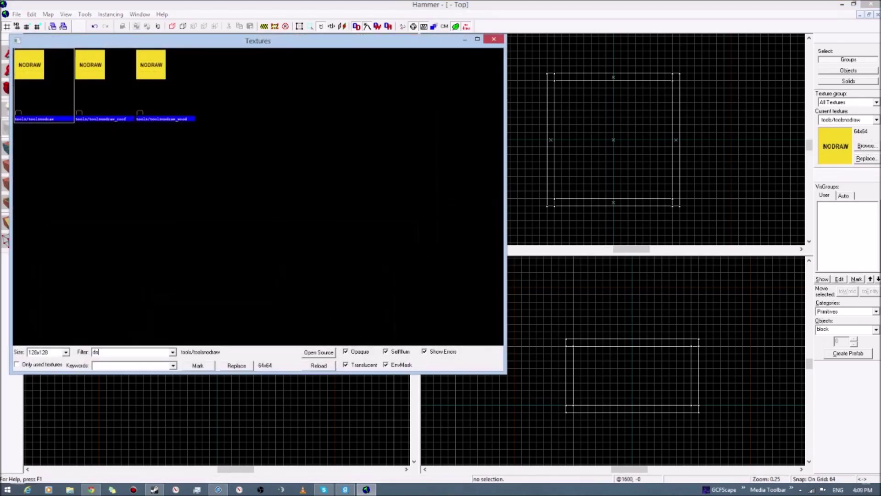
{"action": "left_click", "coordinate": [85, 243]}
{"action": "double_click", "coordinate": [61, 182]}
{"action": "key", "text": "shift+a"}
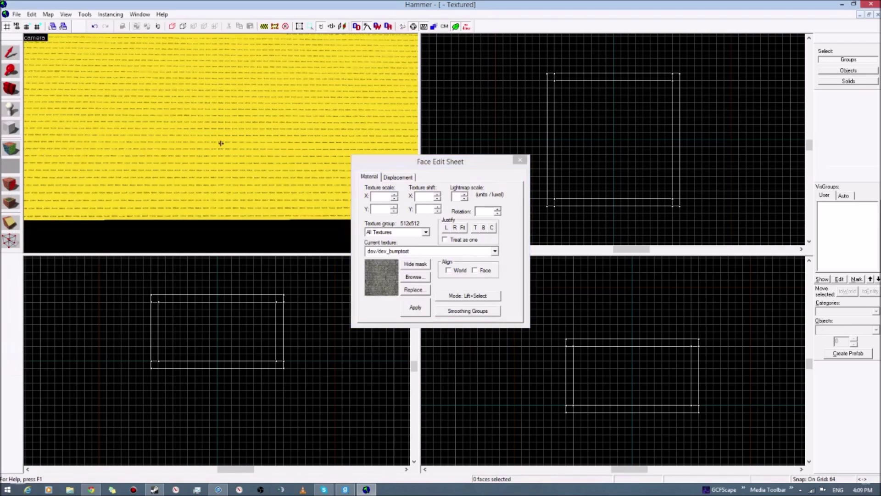
Step: Pick the dev/dev_measuregeneric01b texture from the dev textures and apply it to an inner face of the room
{"action": "left_click", "coordinate": [409, 277]}
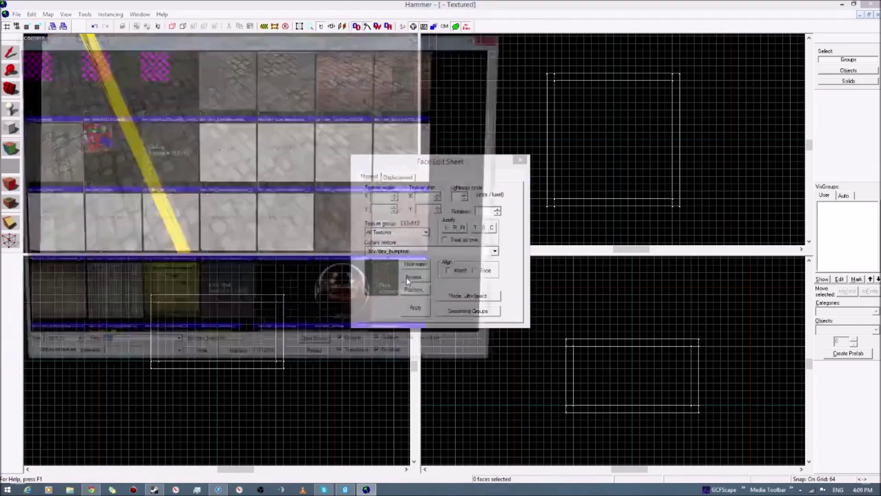
{"action": "left_click", "coordinate": [169, 288]}
{"action": "scroll", "coordinate": [169, 288], "scroll_direction": "down", "scroll_amount": 3}
{"action": "scroll", "coordinate": [169, 280], "scroll_direction": "down", "scroll_amount": 5}
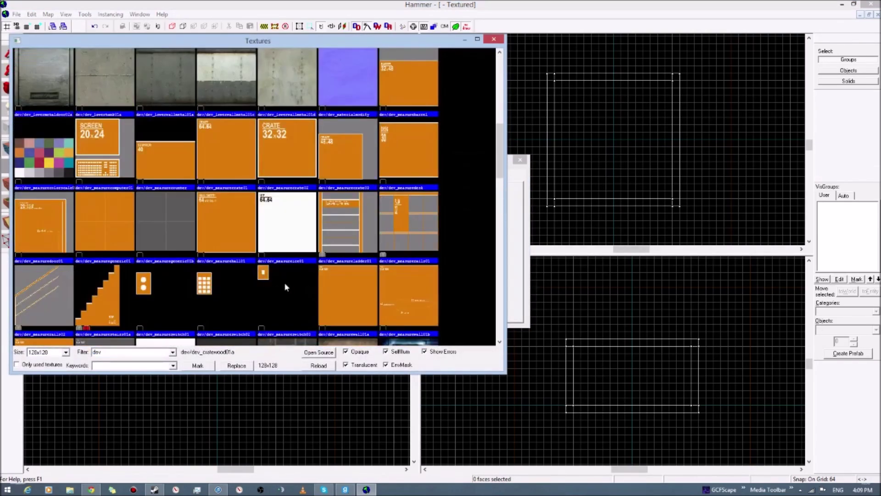
{"action": "left_click", "coordinate": [171, 235]}
{"action": "double_click", "coordinate": [170, 235]}
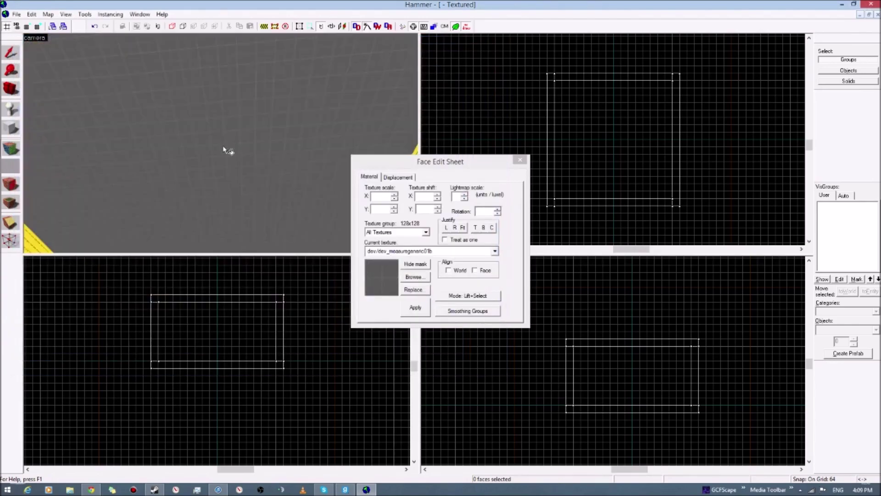
Step: Apply the dev/dev_measurewall01c texture to the inner walls of the room and finish face editing
{"action": "left_click", "coordinate": [409, 277]}
{"action": "double_click", "coordinate": [45, 228]}
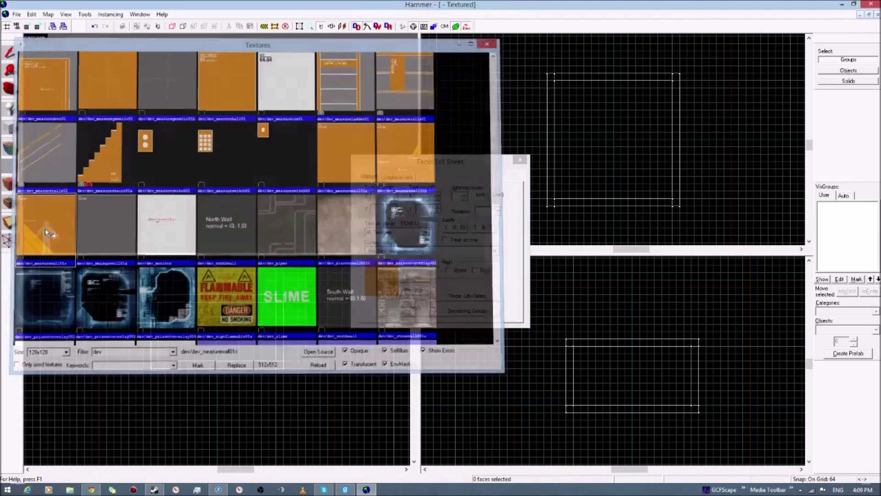
{"action": "right_click", "coordinate": [226, 147]}
{"action": "right_click", "coordinate": [170, 150]}
{"action": "left_click_drag", "start_coordinate": [171, 150], "coordinate": [33, 158]}
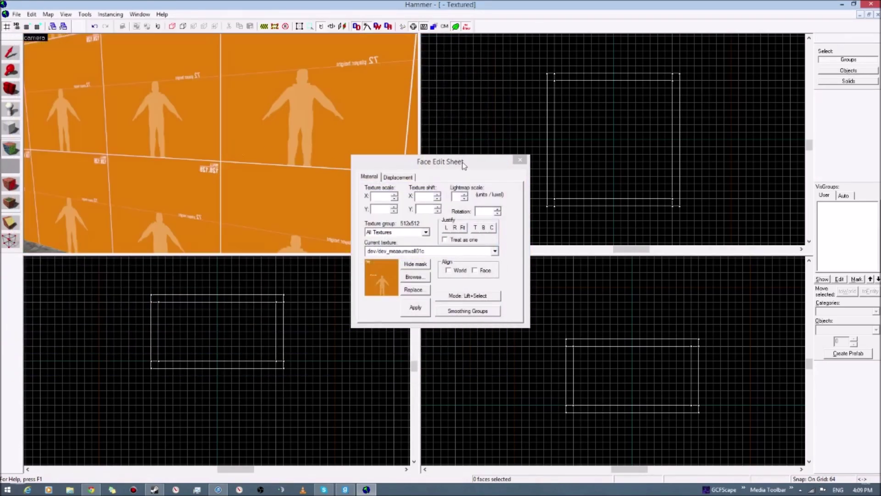
{"action": "key", "text": "shift+a"}
Step: Place an info_player_deathmatch entity on the cobblestone floor and shift it away from the room's centre in the top view
{"action": "left_click", "coordinate": [11, 109]}
{"action": "key", "text": "Down"}
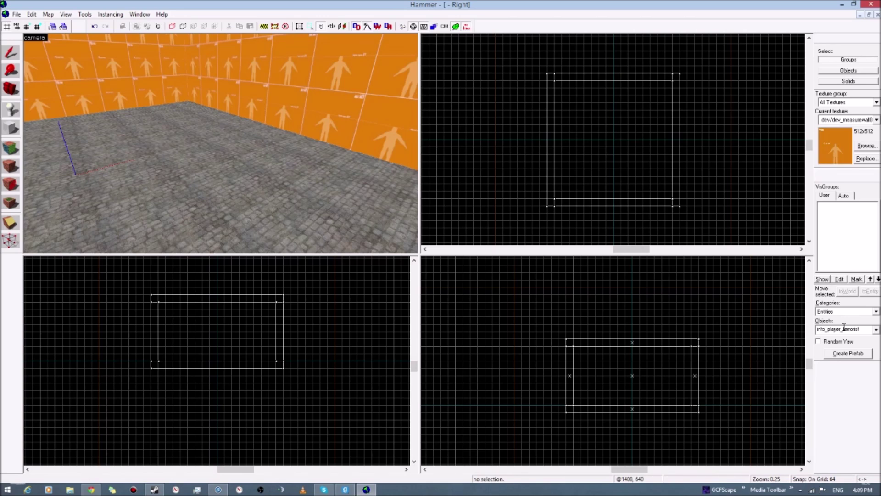
{"action": "left_click", "coordinate": [844, 328]}
{"action": "type", "text": "info_pla"}
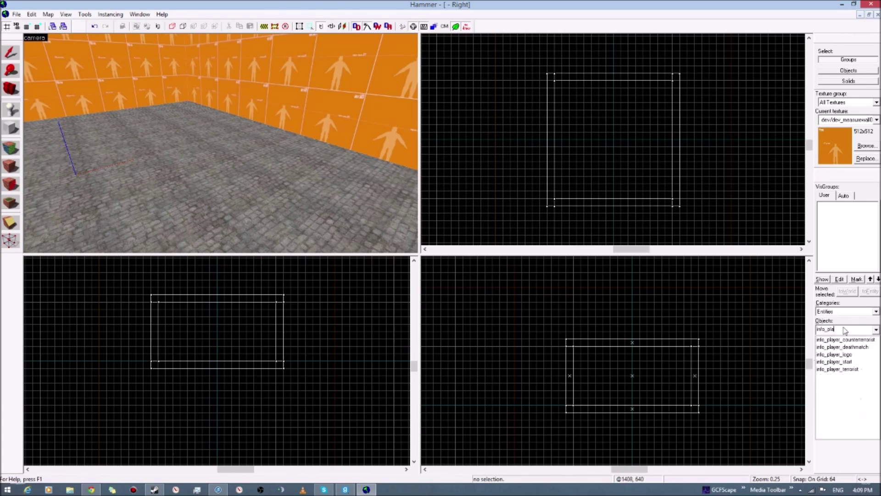
{"action": "left_click", "coordinate": [842, 346]}
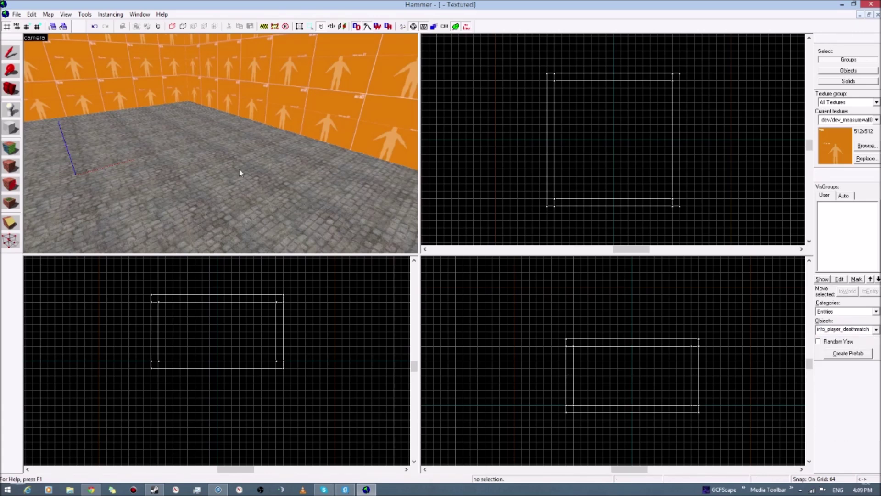
{"action": "left_click", "coordinate": [239, 169]}
{"action": "scroll", "coordinate": [643, 169], "scroll_direction": "up", "scroll_amount": 5}
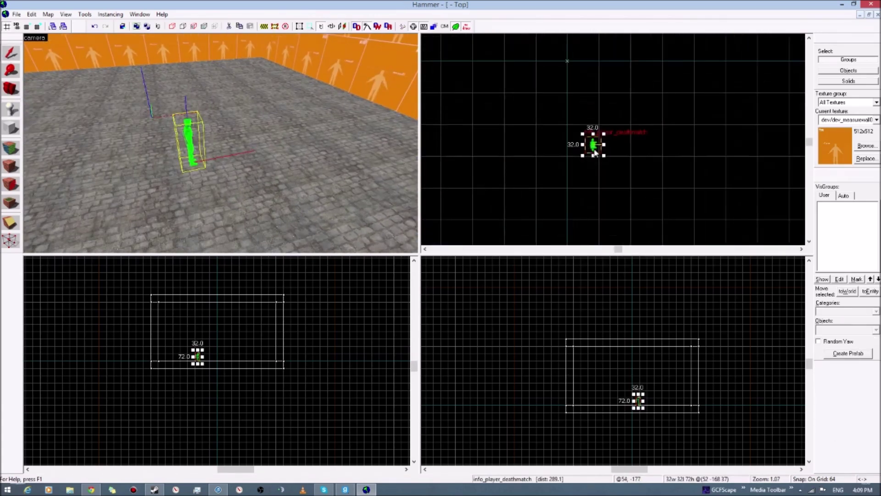
{"action": "left_click", "coordinate": [613, 168]}
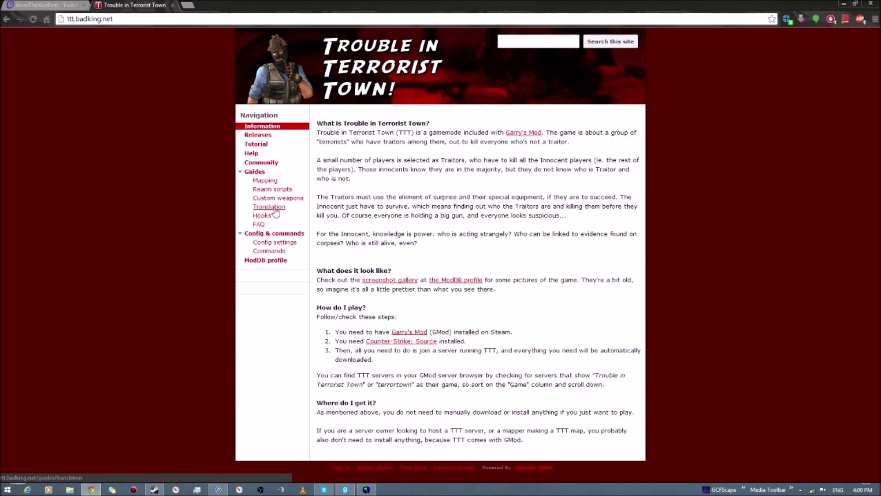
Step: Open the Mapping guide on the Trouble in Terrorist Town website and read through to its Running a game section
{"action": "left_click", "coordinate": [265, 181]}
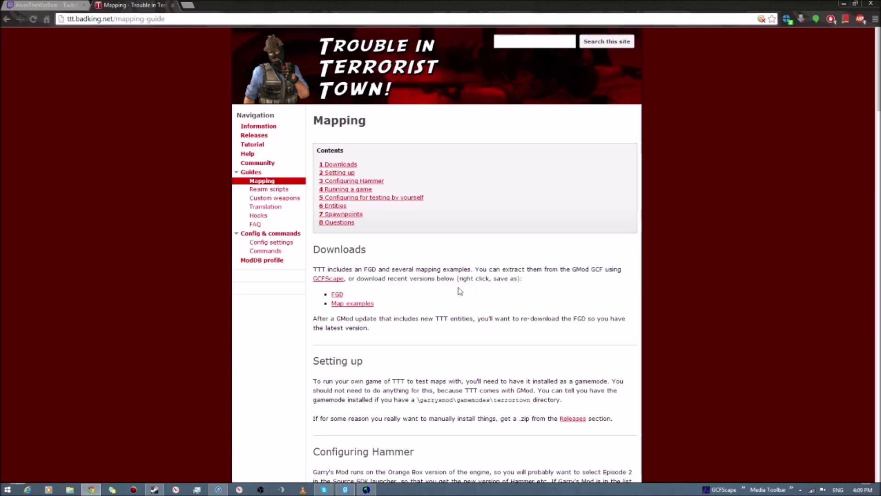
{"action": "scroll", "coordinate": [460, 291], "scroll_direction": "down", "scroll_amount": 2}
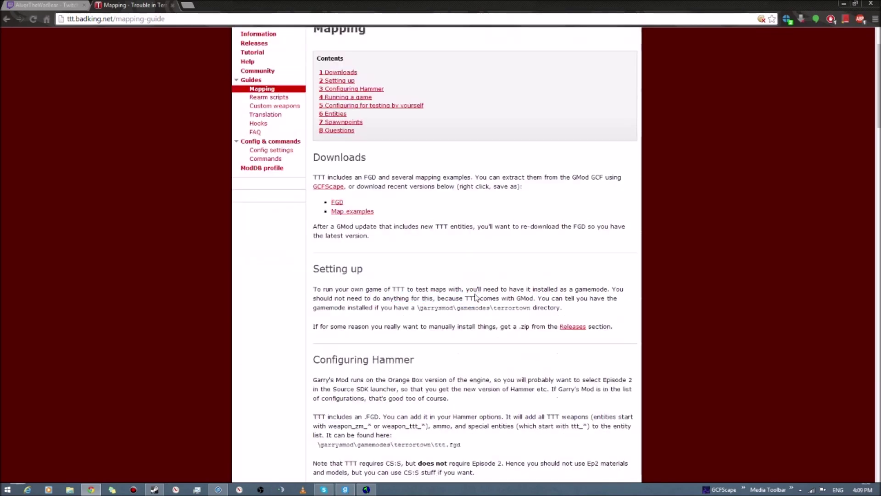
{"action": "scroll", "coordinate": [464, 333], "scroll_direction": "down", "scroll_amount": 2}
{"action": "scroll", "coordinate": [437, 337], "scroll_direction": "down", "scroll_amount": 6}
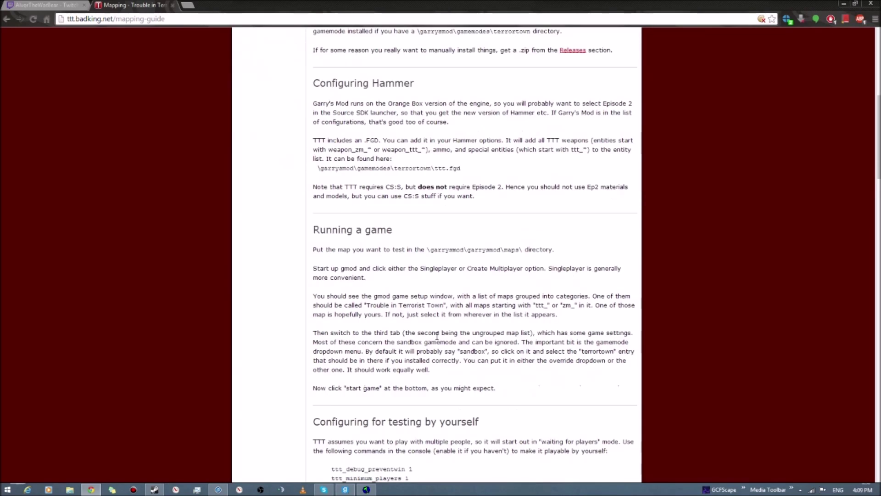
Step: Search the mapping guide for "spawn" and check which spawn entity its Spawnpoints section recommends
{"action": "key", "text": "ctrl+f"}
{"action": "type", "text": "spawn"}
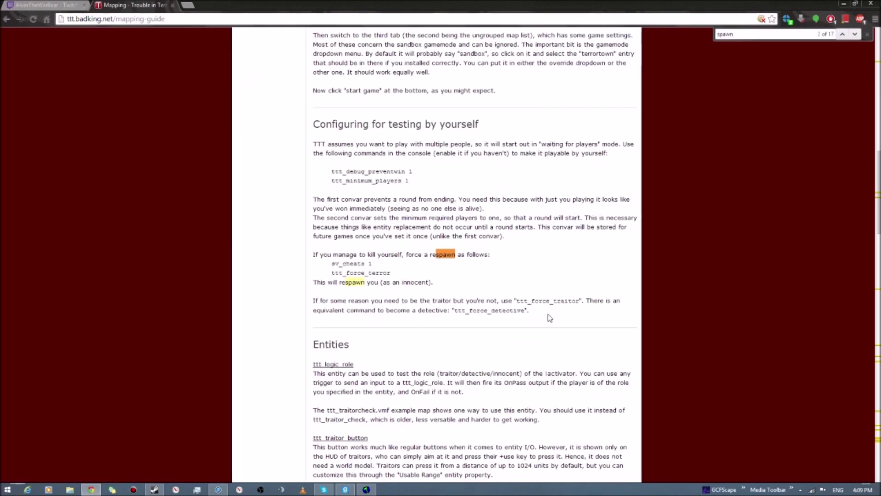
{"action": "key", "text": "Return"}
{"action": "key", "text": "Return"}
{"action": "key", "text": "Return"}
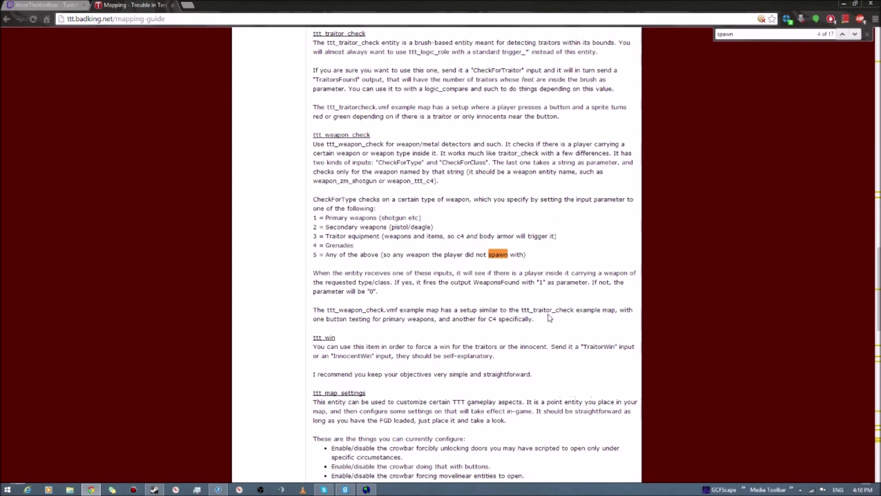
{"action": "key", "text": "Return"}
{"action": "key", "text": "Return"}
{"action": "key", "text": "Return"}
{"action": "key", "text": "Return"}
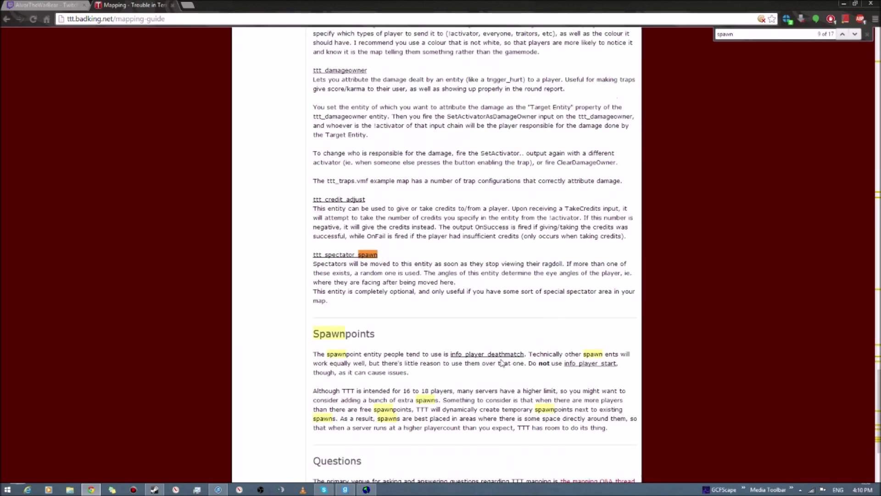
{"action": "left_click_drag", "start_coordinate": [342, 356], "coordinate": [624, 356]}
{"action": "left_click", "coordinate": [779, 123]}
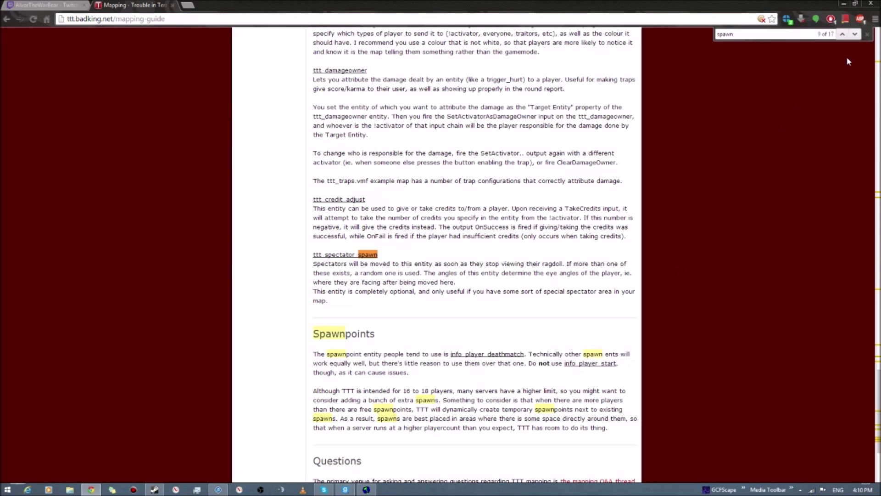
{"action": "left_click", "coordinate": [866, 34]}
Step: Switch back to Hammer and copy the info_player_deathmatch spawn into an evenly spaced row in the top view
{"action": "key", "text": "alt+Tab"}
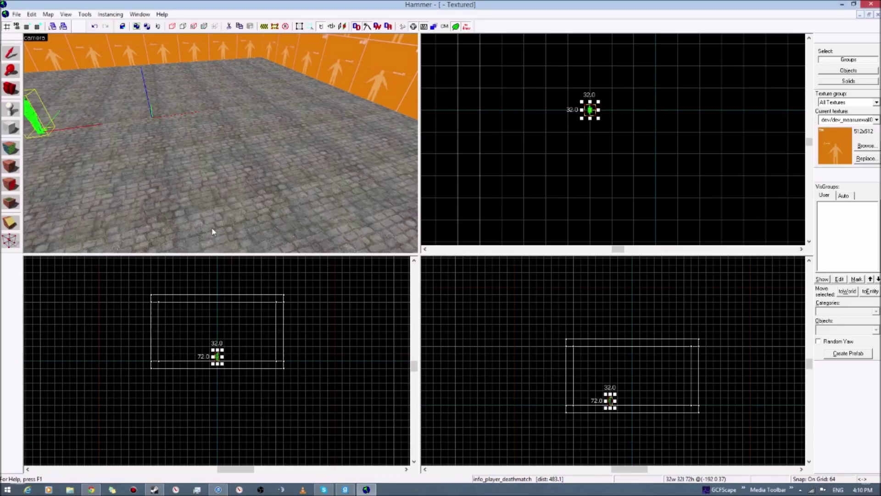
{"action": "key", "text": "w"}
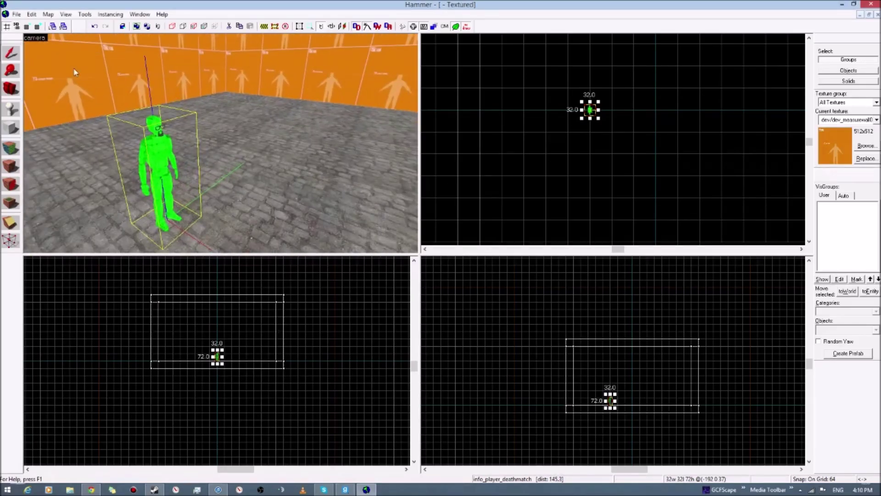
{"action": "scroll", "coordinate": [627, 112], "scroll_direction": "up", "scroll_amount": 3}
{"action": "left_click_drag", "start_coordinate": [610, 164], "coordinate": [613, 140]}
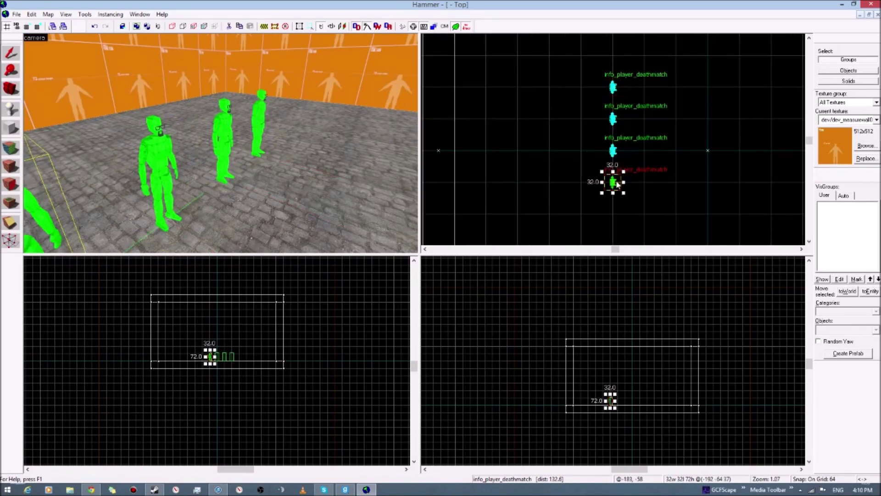
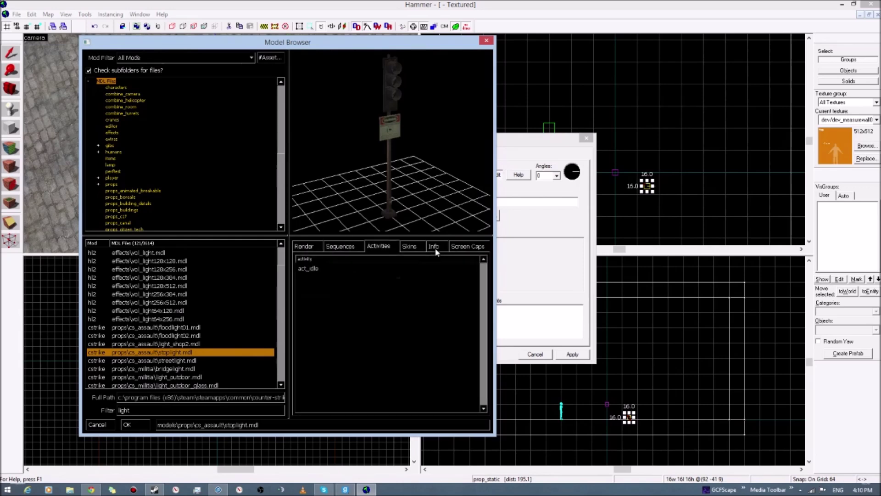
Step: Assign models/props/cs_assault/stoplight.mdl as the world model of the prop_static entity
{"action": "double_click", "coordinate": [168, 353]}
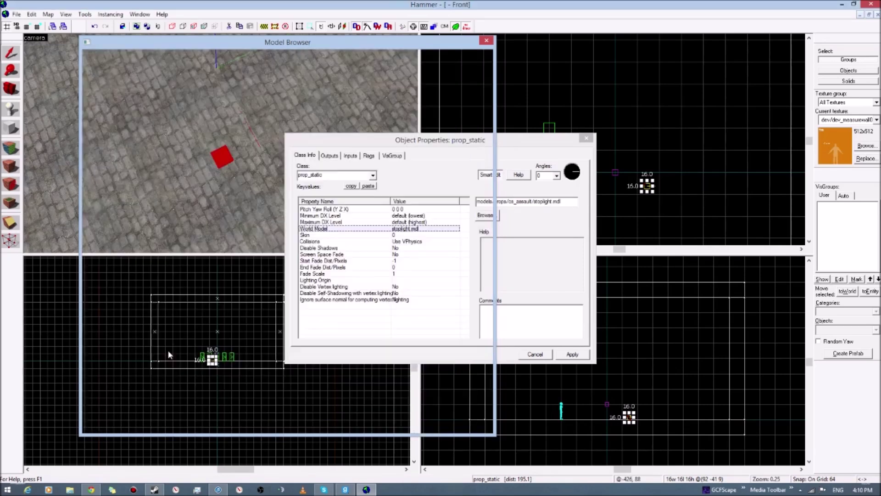
{"action": "left_click", "coordinate": [547, 356]}
{"action": "scroll", "coordinate": [608, 413], "scroll_direction": "up", "scroll_amount": 2}
{"action": "left_click", "coordinate": [589, 395]}
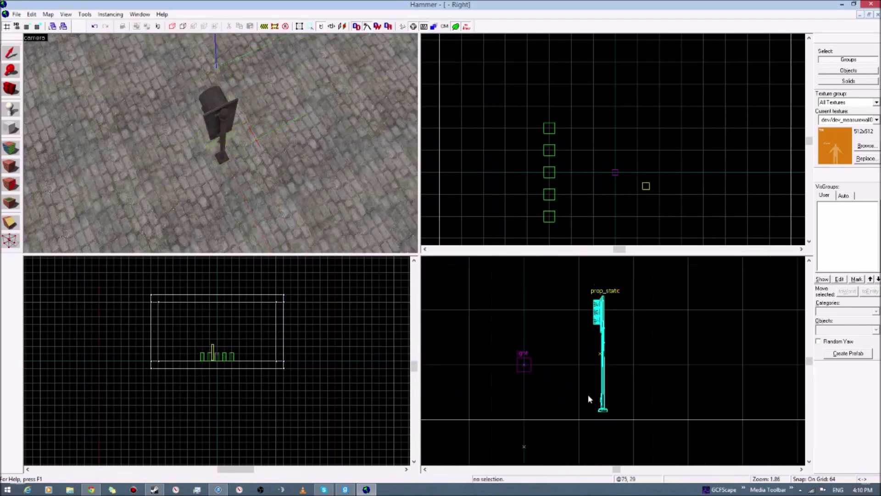
Step: Lower the stoplight prop onto the floor and line it up with the light entity in the top view
{"action": "left_click", "coordinate": [225, 123]}
{"action": "scroll", "coordinate": [598, 401], "scroll_direction": "up", "scroll_amount": 2}
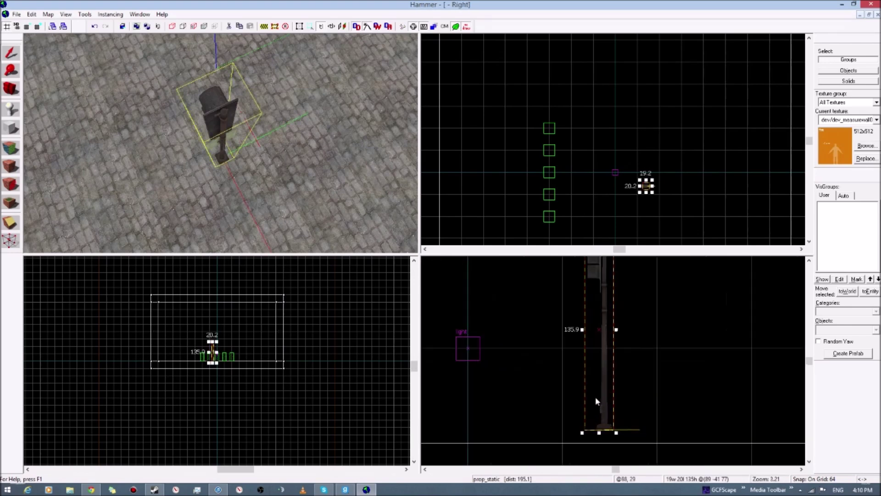
{"action": "scroll", "coordinate": [642, 186], "scroll_direction": "up", "scroll_amount": 1}
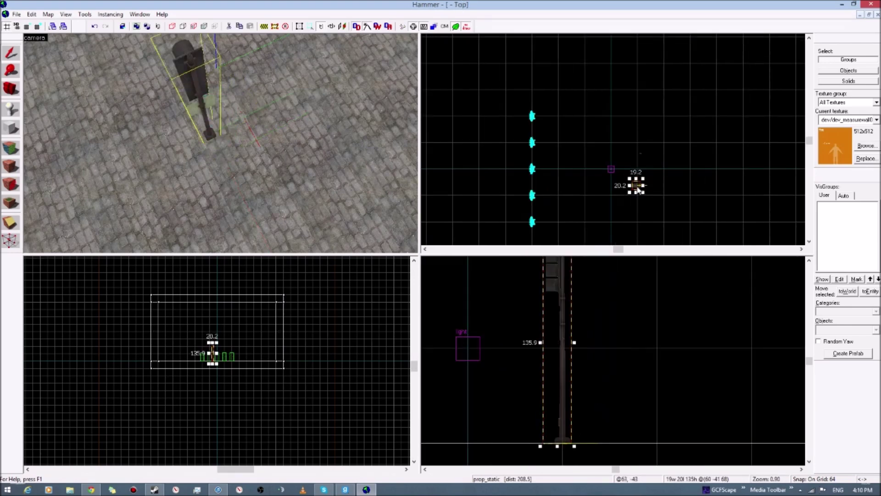
{"action": "left_click_drag", "start_coordinate": [642, 185], "coordinate": [641, 168]}
{"action": "scroll", "coordinate": [221, 143], "scroll_direction": "down", "scroll_amount": 3}
Step: Save the map as tutorialtttmod in the Counter-Strike Source maps folder
{"action": "key", "text": "ctrl+s"}
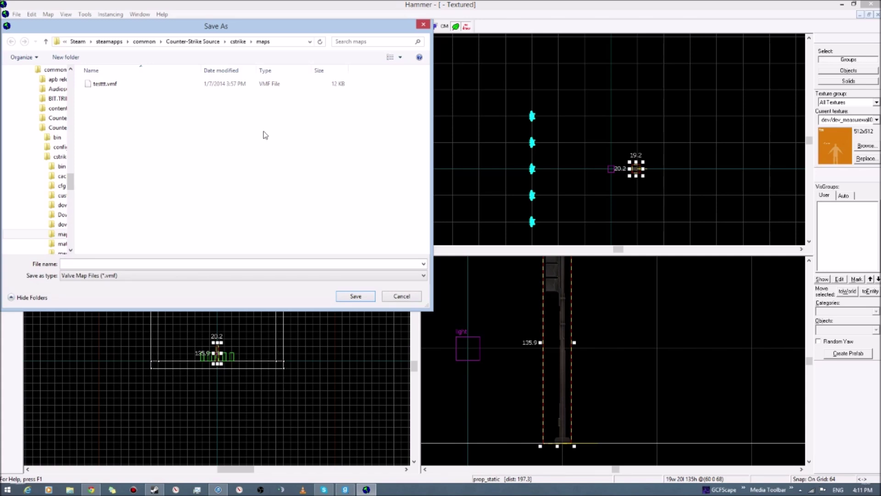
{"action": "left_click", "coordinate": [239, 264]}
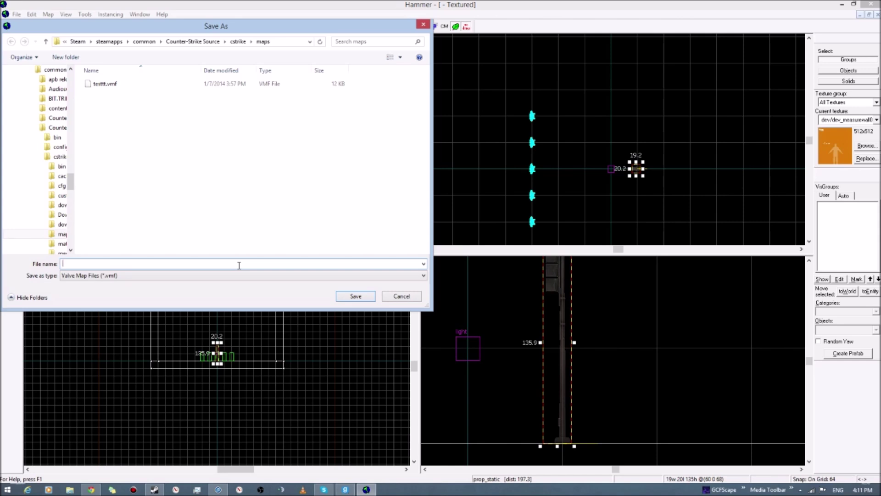
{"action": "type", "text": "tutorialtttmod"}
{"action": "key", "text": "Return"}
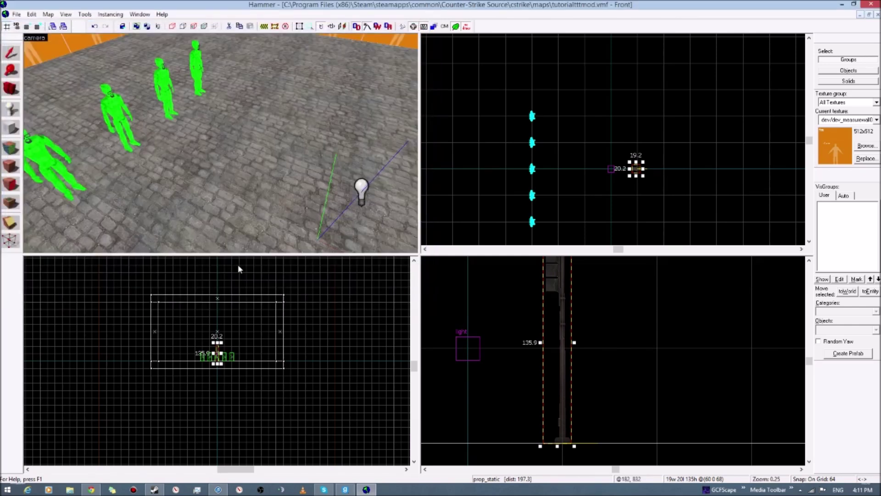
Step: Compile the map with BSP, VIS and RAD set to Normal, HDR enabled and the game not run after compiling
{"action": "key", "text": "F9"}
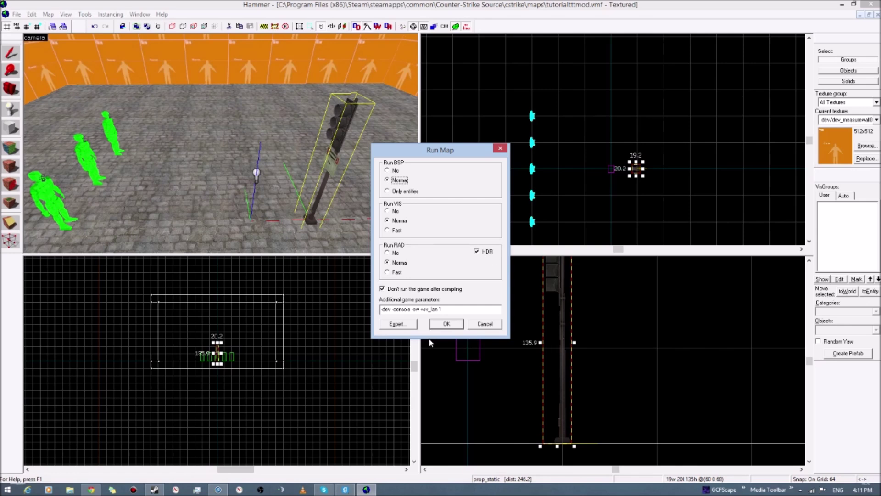
{"action": "left_click", "coordinate": [451, 325]}
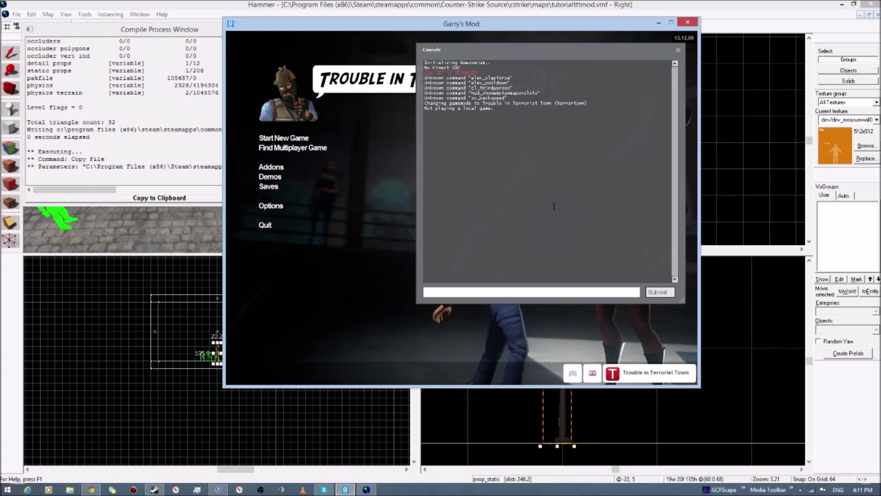
Step: Switch to Garry's Mod and load the compiled map by running the console command map tutorialtttmod
{"action": "type", "text": "ma"}
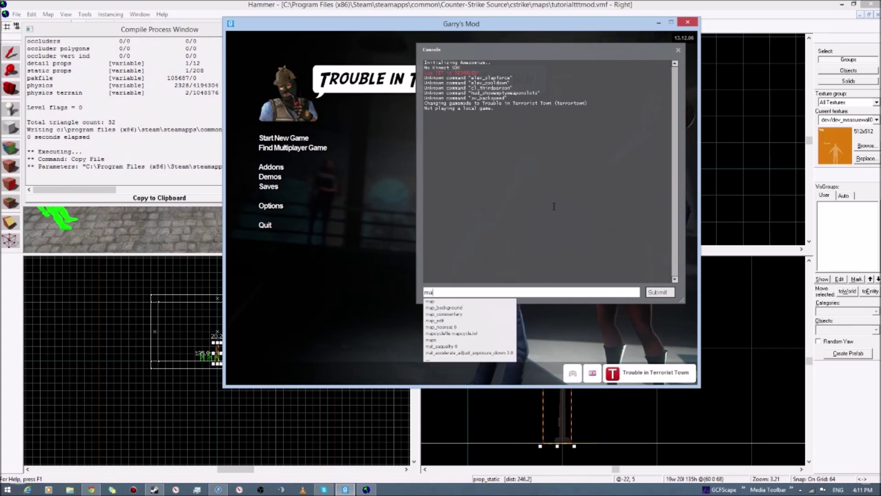
{"action": "type", "text": "p "}
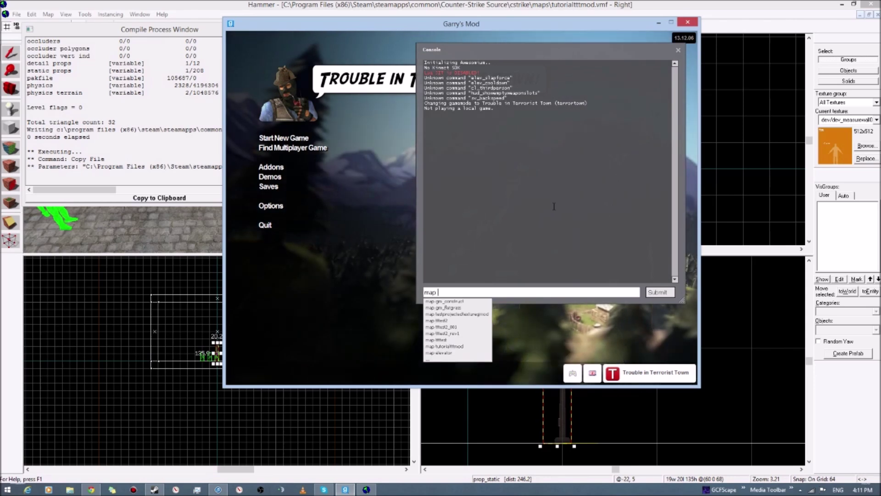
{"action": "type", "text": "tutorialtttmod"}
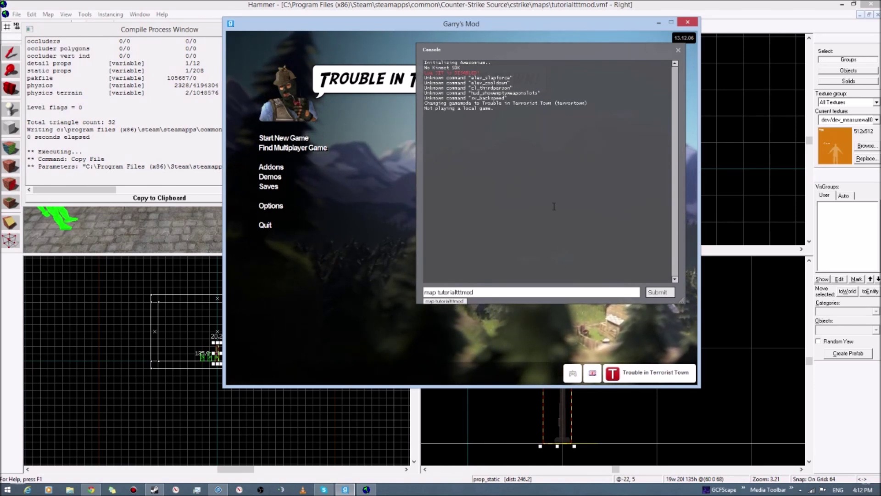
{"action": "key", "text": "Return"}
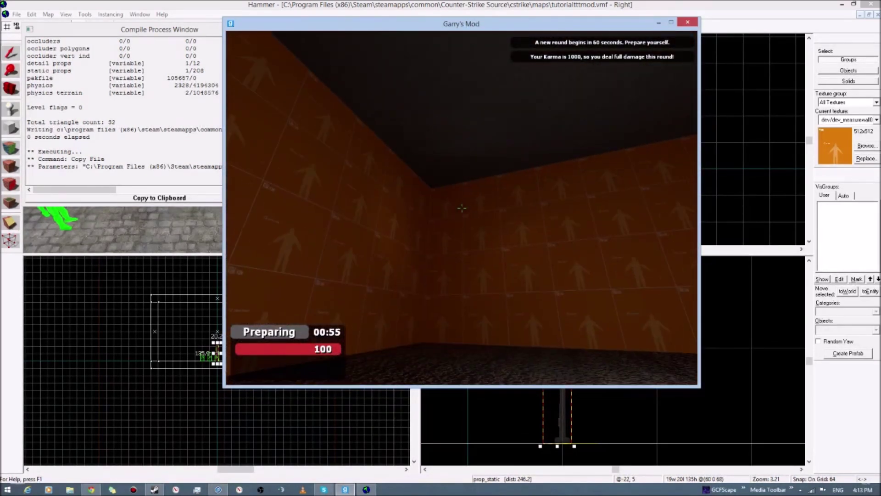
Step: Walk through the running map to inspect the lit floor and stoplight, and close Hammer's compile process window
{"action": "key", "text": "w"}
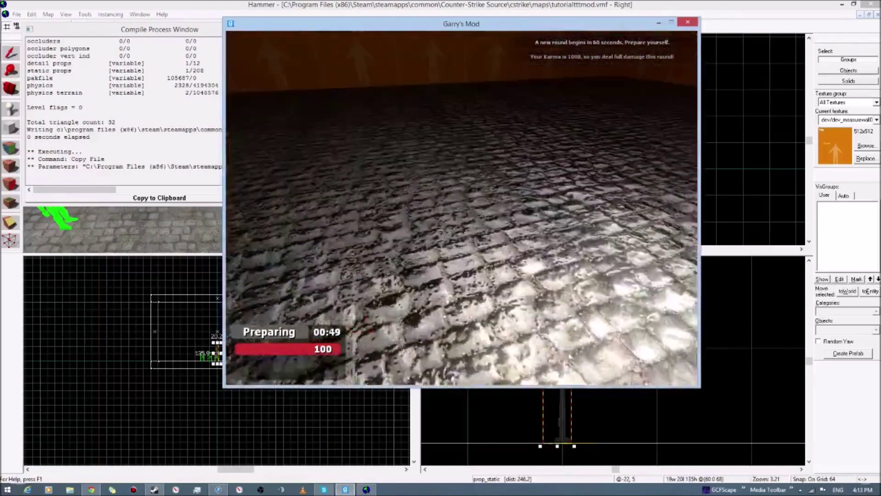
{"action": "key", "text": "alt+Tab"}
{"action": "key", "text": "alt+Tab"}
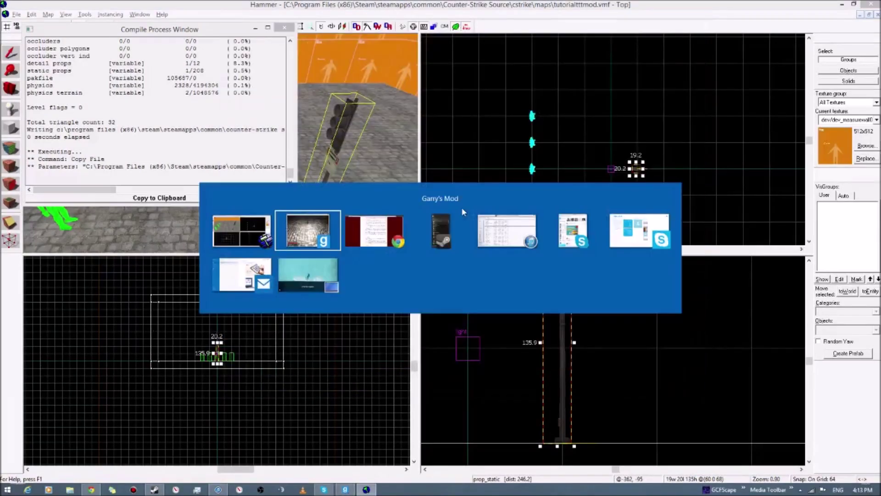
{"action": "key", "text": "Escape"}
{"action": "left_click", "coordinate": [285, 29]}
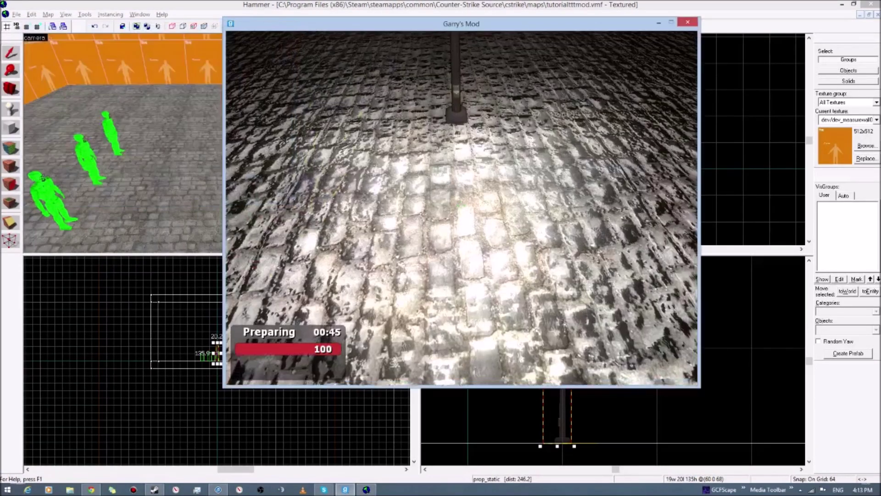
{"action": "key", "text": "w"}
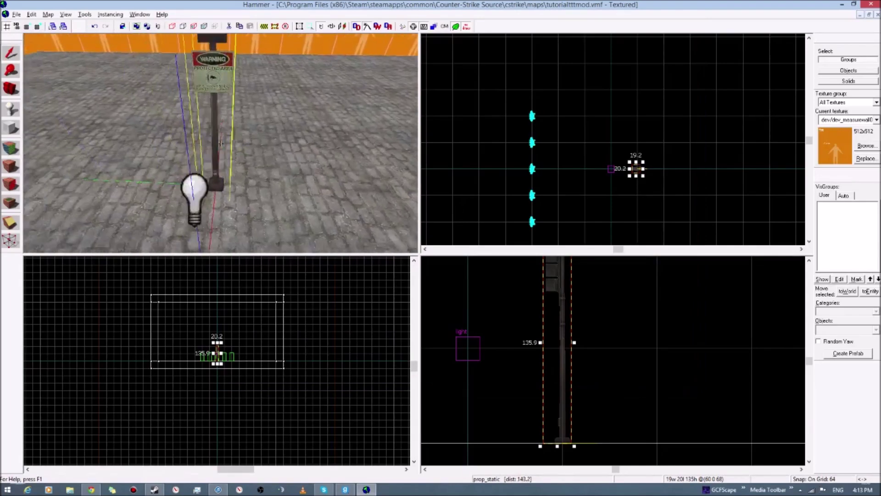